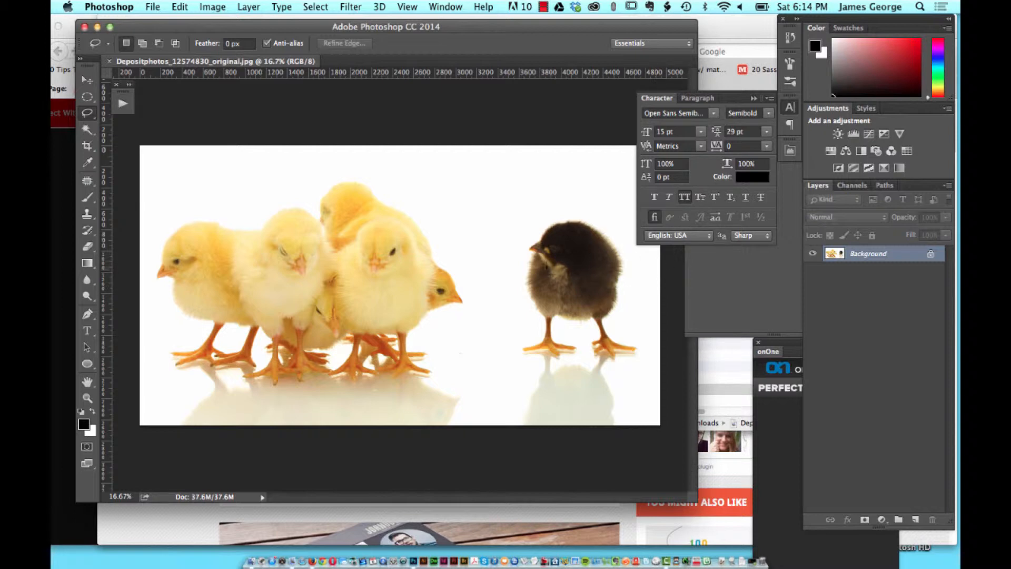
# Step: Select the dark chick's head and main body with the Magic Wand tool, adding the lower body areas to the selection
pyautogui.rightClick(87, 130)
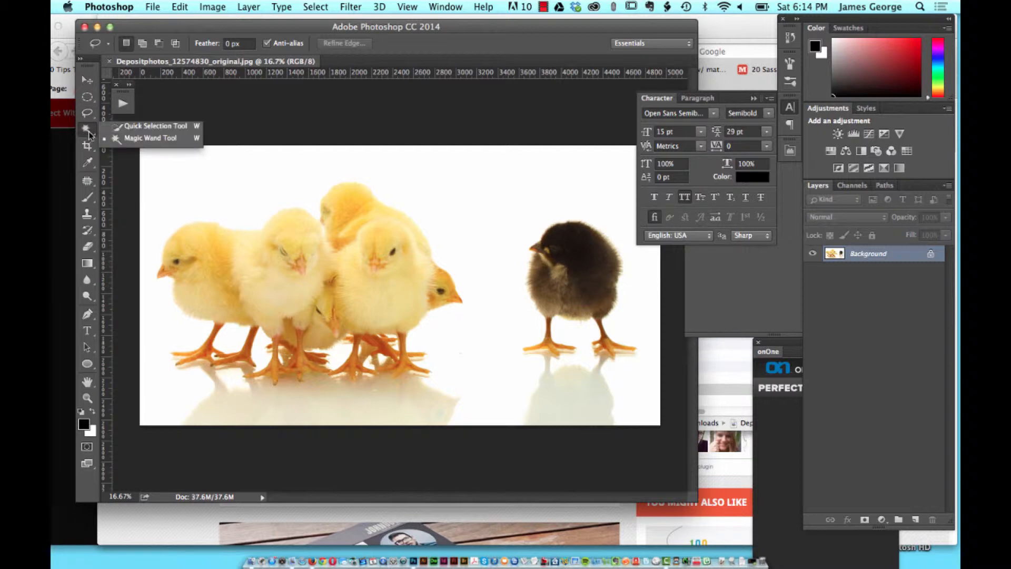
pyautogui.click(142, 138)
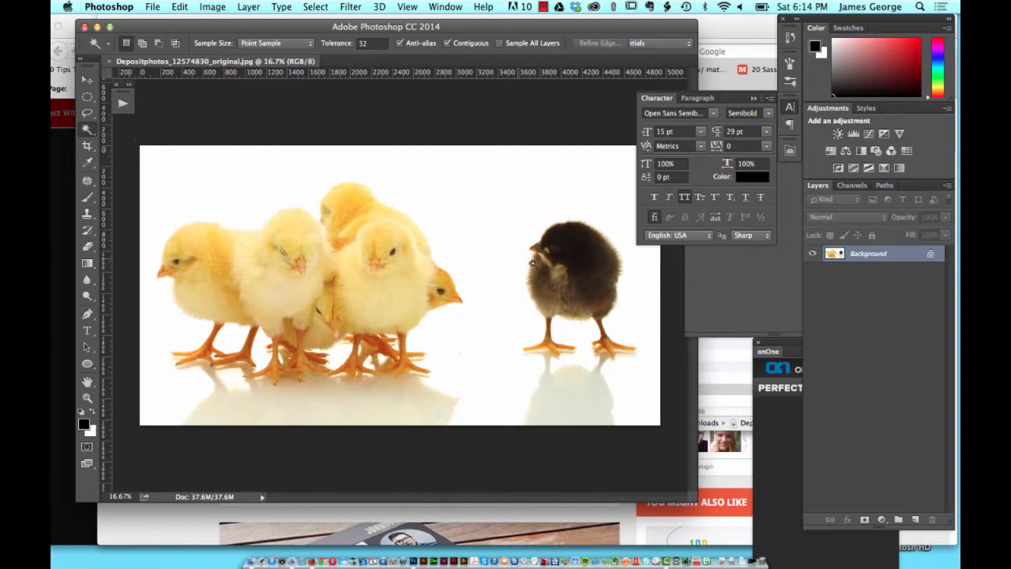
pyautogui.click(585, 265)
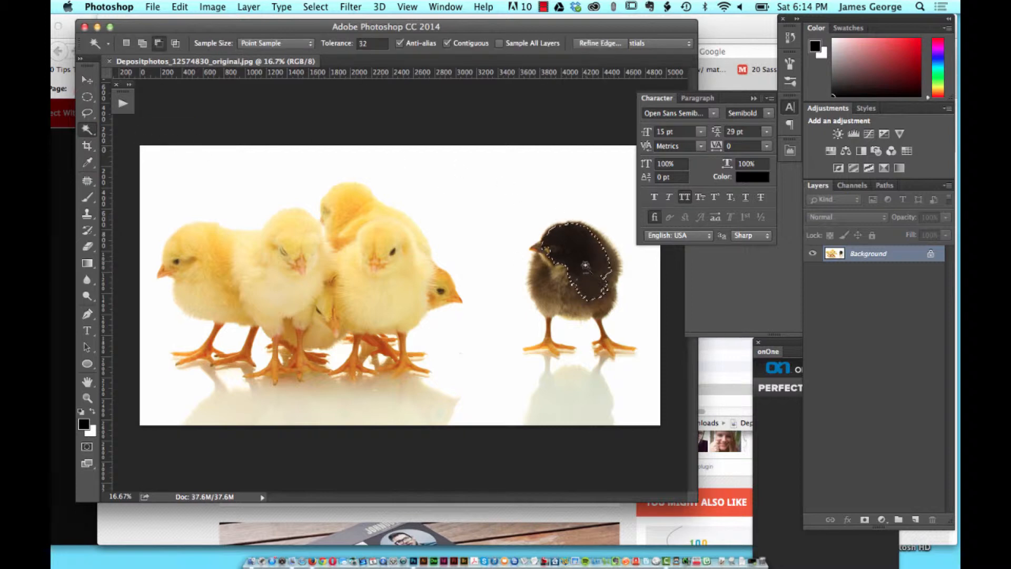
pyautogui.keyDown('alt'); pyautogui.click(595, 287); pyautogui.keyUp('alt')
pyautogui.keyDown('alt'); pyautogui.click(588, 297); pyautogui.keyUp('alt')
pyautogui.press('shift')
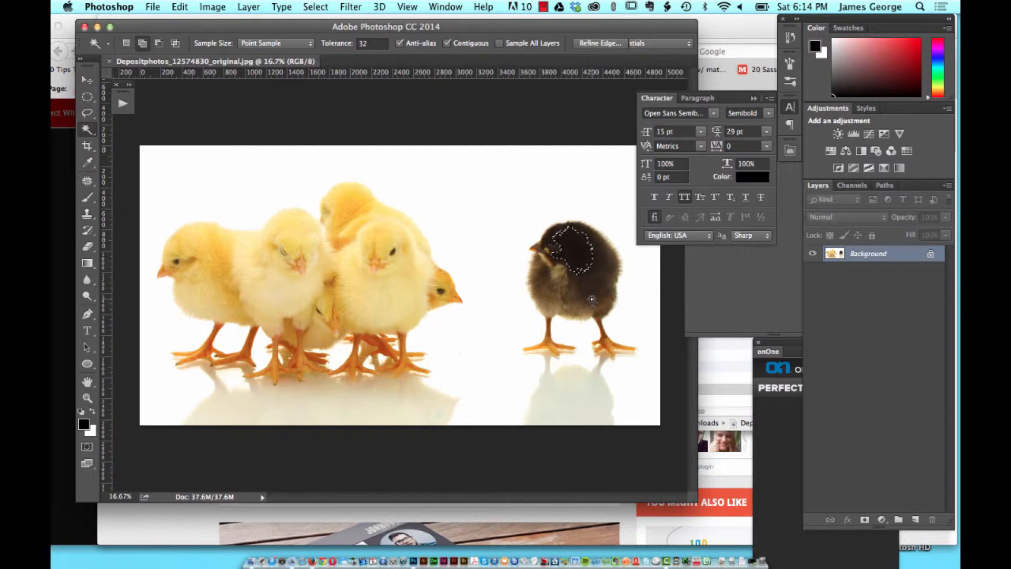
pyautogui.keyDown('shift'); pyautogui.click(546, 292); pyautogui.keyUp('shift')
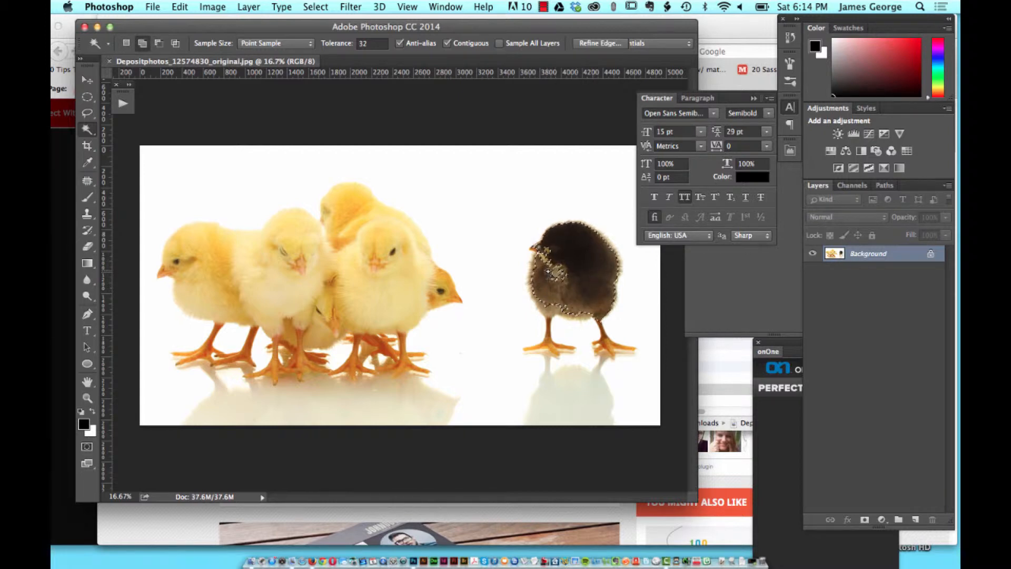
# Step: Extend the Magic Wand selection over the dark chick's chest, face and lower belly
pyautogui.keyDown('shift'); pyautogui.click(556, 271); pyautogui.keyUp('shift')
pyautogui.keyDown('shift'); pyautogui.click(549, 250); pyautogui.keyUp('shift')
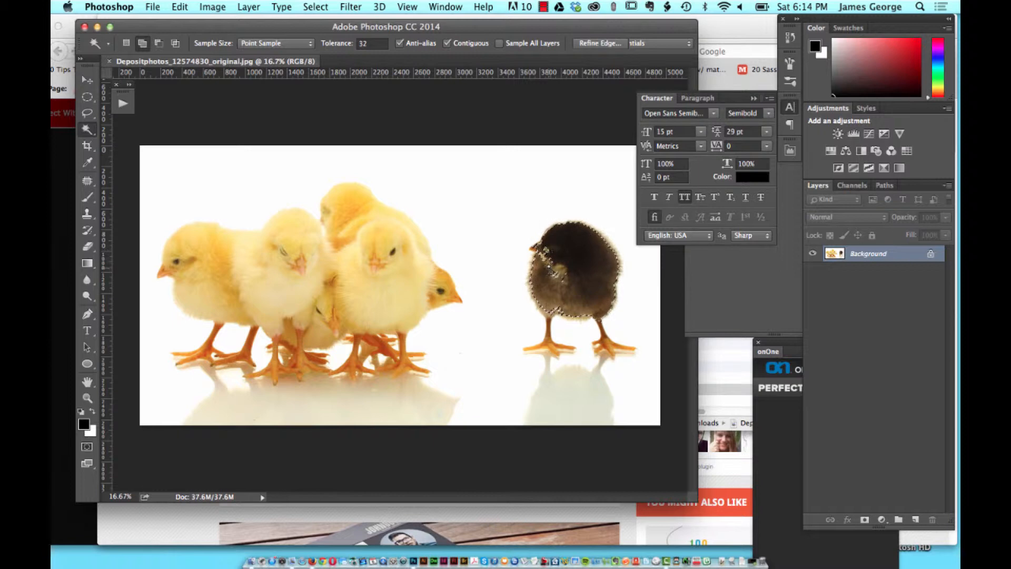
pyautogui.keyDown('shift'); pyautogui.click(556, 274); pyautogui.keyUp('shift')
pyautogui.keyDown('shift'); pyautogui.click(565, 279); pyautogui.keyUp('shift')
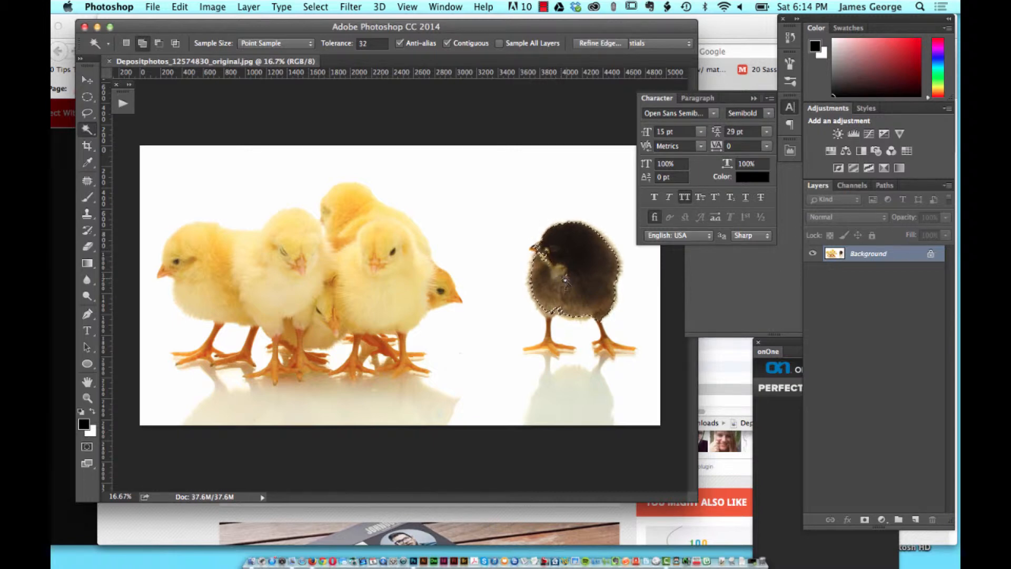
pyautogui.keyDown('shift'); pyautogui.click(549, 313); pyautogui.keyUp('shift')
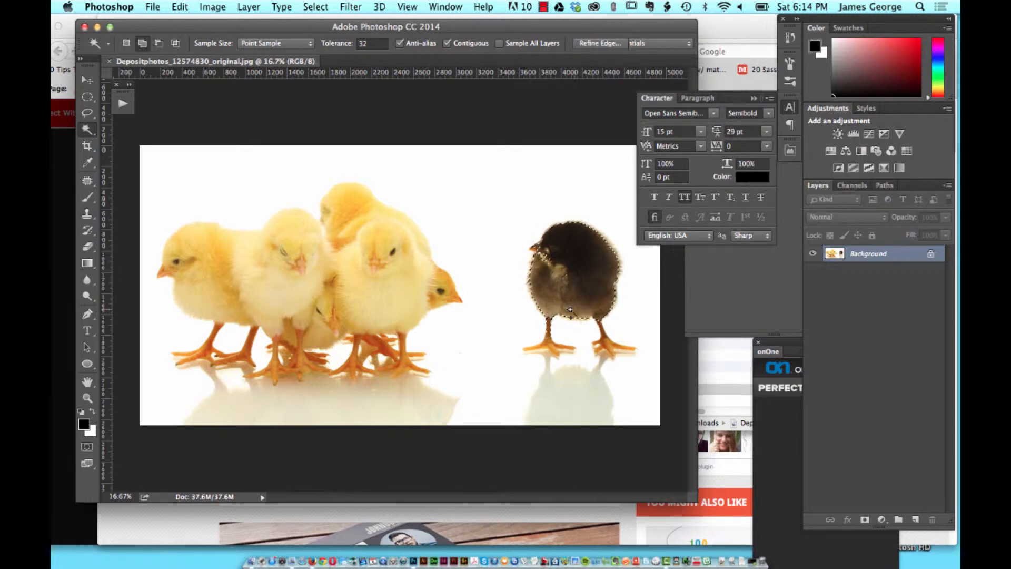
# Step: Add both of the dark chick's legs and feet to the Magic Wand selection
pyautogui.keyDown('shift'); pyautogui.click(607, 340); pyautogui.keyUp('shift')
pyautogui.keyDown('shift'); pyautogui.click(602, 334); pyautogui.keyUp('shift')
pyautogui.keyDown('shift'); pyautogui.click(603, 342); pyautogui.keyUp('shift')
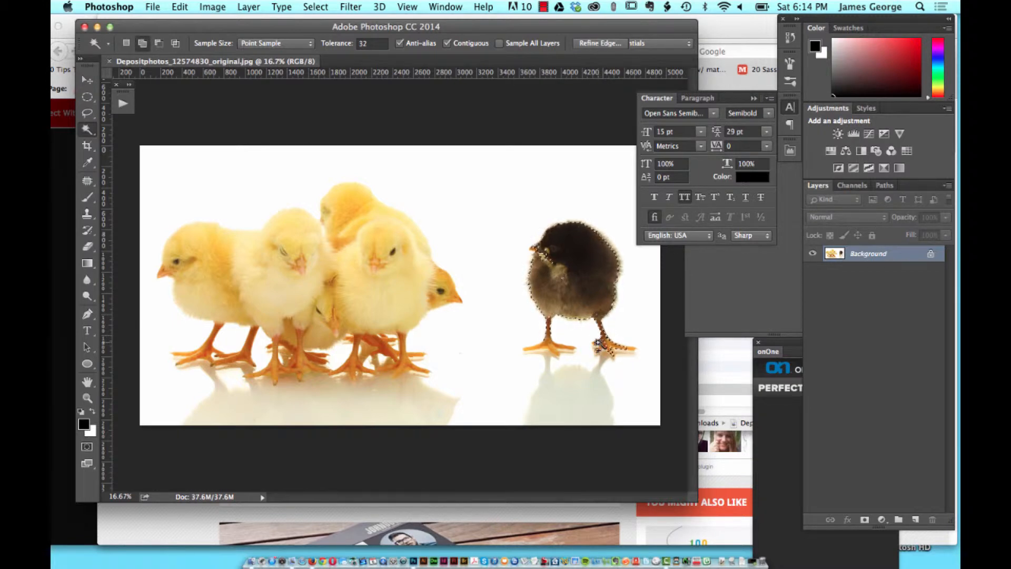
pyautogui.keyDown('shift'); pyautogui.click(628, 348); pyautogui.keyUp('shift')
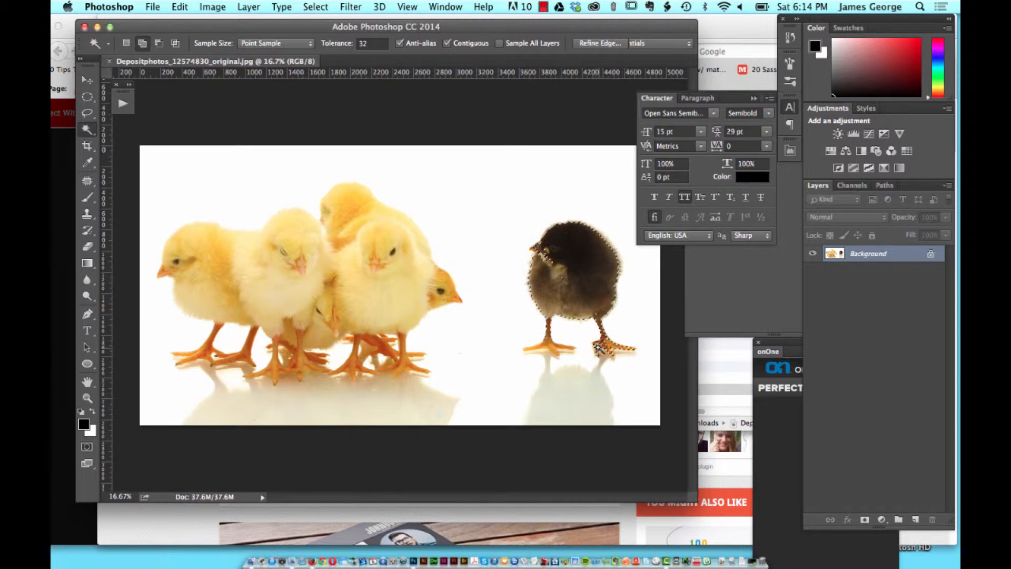
pyautogui.keyDown('shift'); pyautogui.click(551, 349); pyautogui.keyUp('shift')
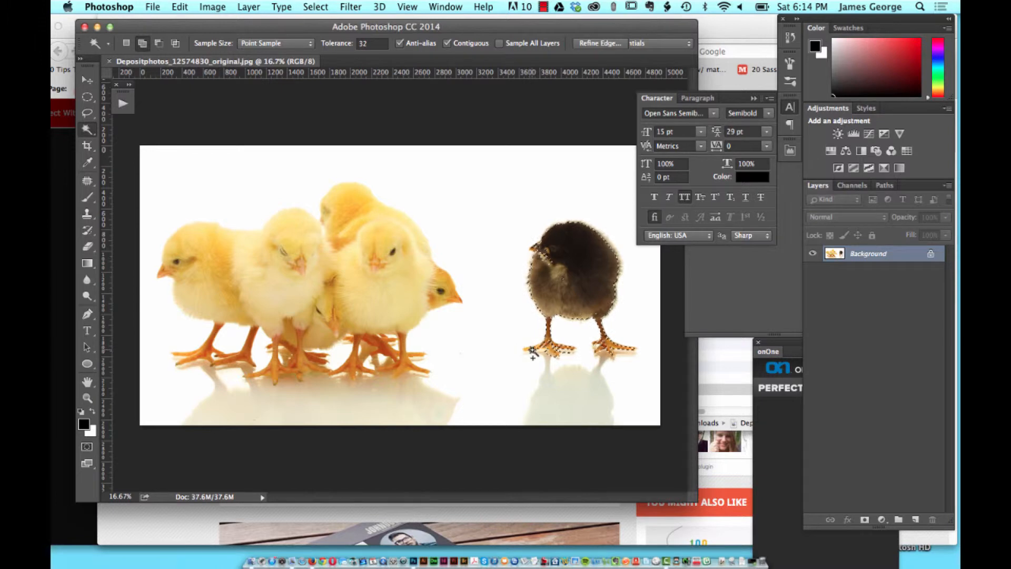
pyautogui.keyDown('shift'); pyautogui.click(532, 349); pyautogui.keyUp('shift')
pyautogui.keyDown('shift'); pyautogui.click(549, 342); pyautogui.keyUp('shift')
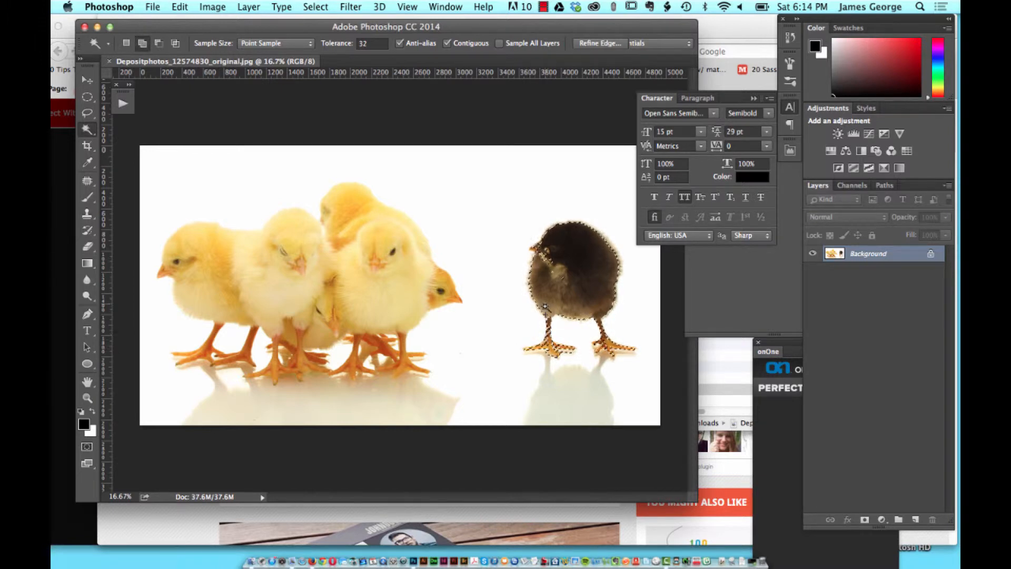
# Step: Add the missed light patches around the dark chick's face and throat to the Magic Wand selection
pyautogui.keyDown('shift'); pyautogui.click(553, 272); pyautogui.keyUp('shift')
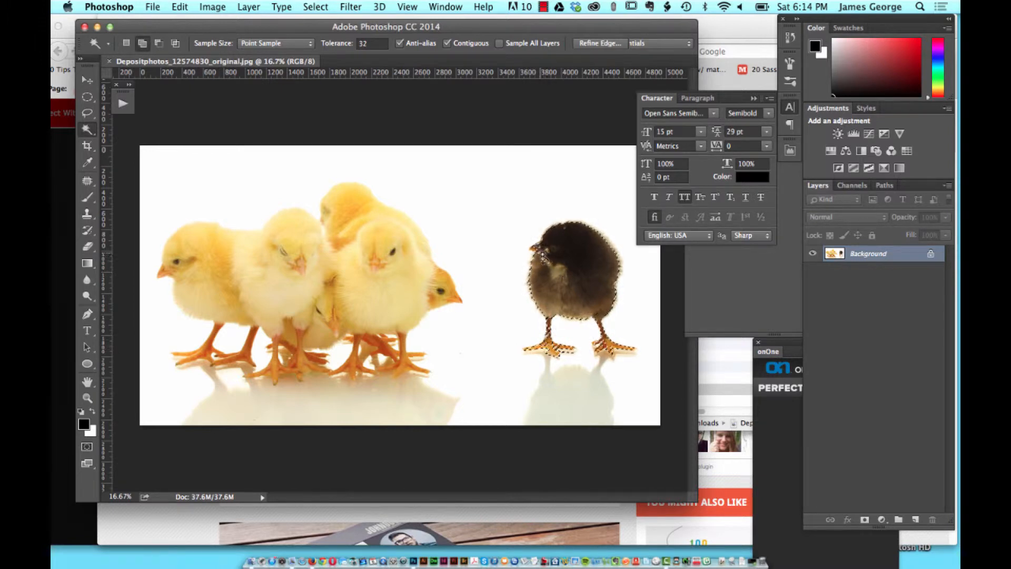
pyautogui.keyDown('shift'); pyautogui.click(551, 257); pyautogui.keyUp('shift')
pyautogui.keyDown('shift'); pyautogui.click(548, 255); pyautogui.keyUp('shift')
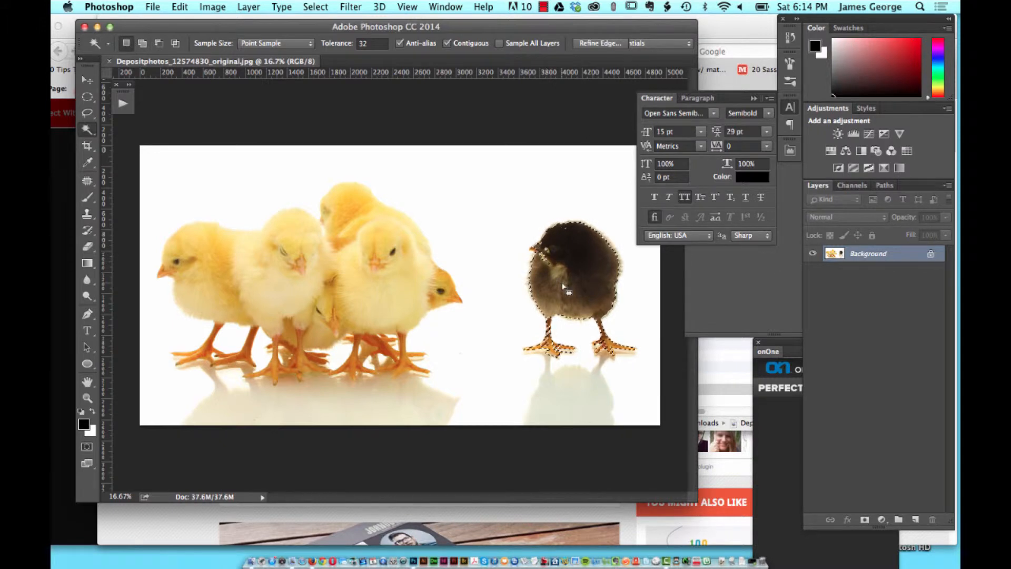
pyautogui.keyDown('shift'); pyautogui.click(563, 230); pyautogui.keyUp('shift')
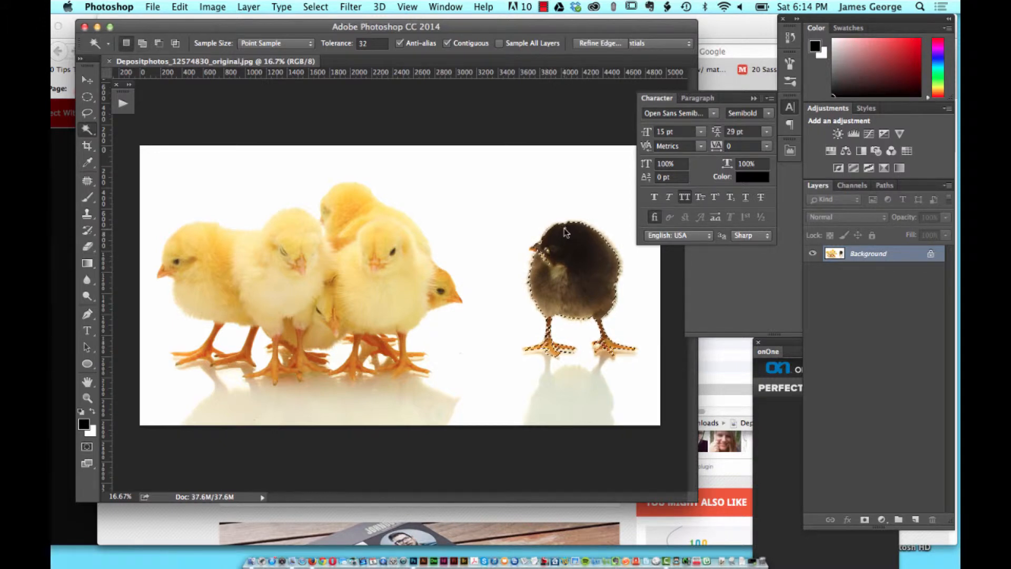
pyautogui.keyDown('shift'); pyautogui.click(590, 321); pyautogui.keyUp('shift')
# Step: Fill the remaining gaps inside the dark chick's selection by adding freehand areas with the Lasso tool
pyautogui.click(88, 115)
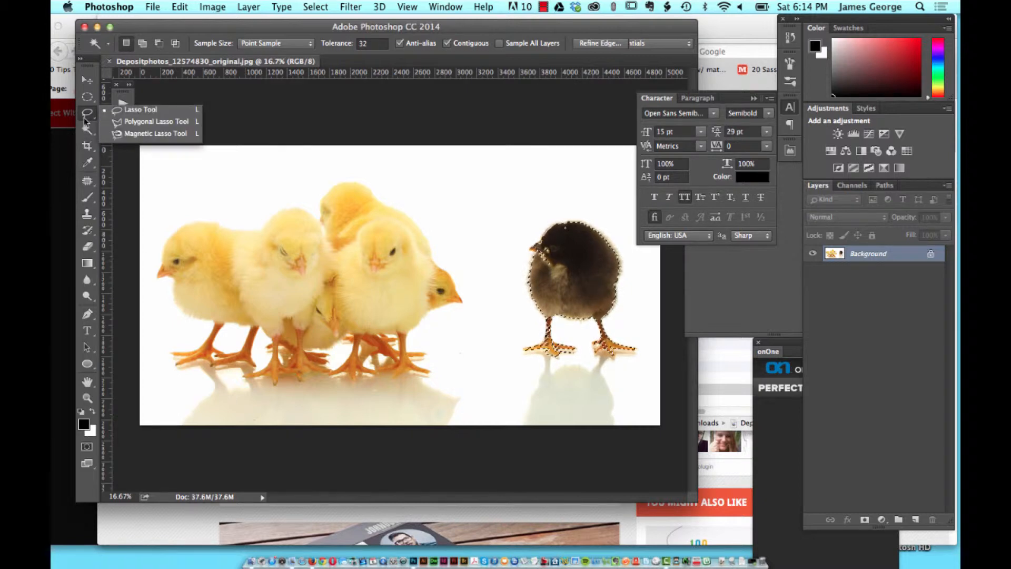
pyautogui.click(130, 109)
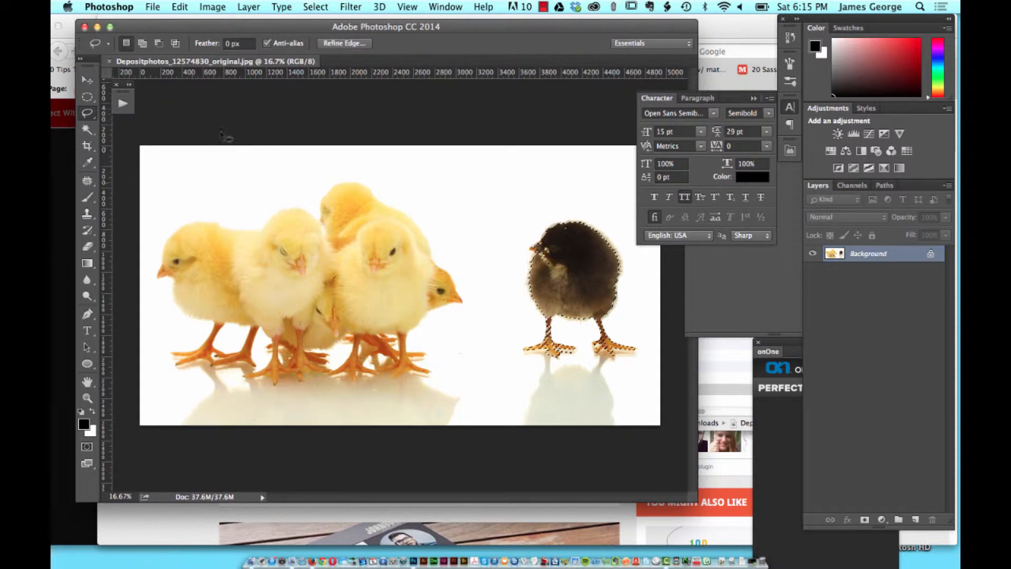
pyautogui.press('shift')
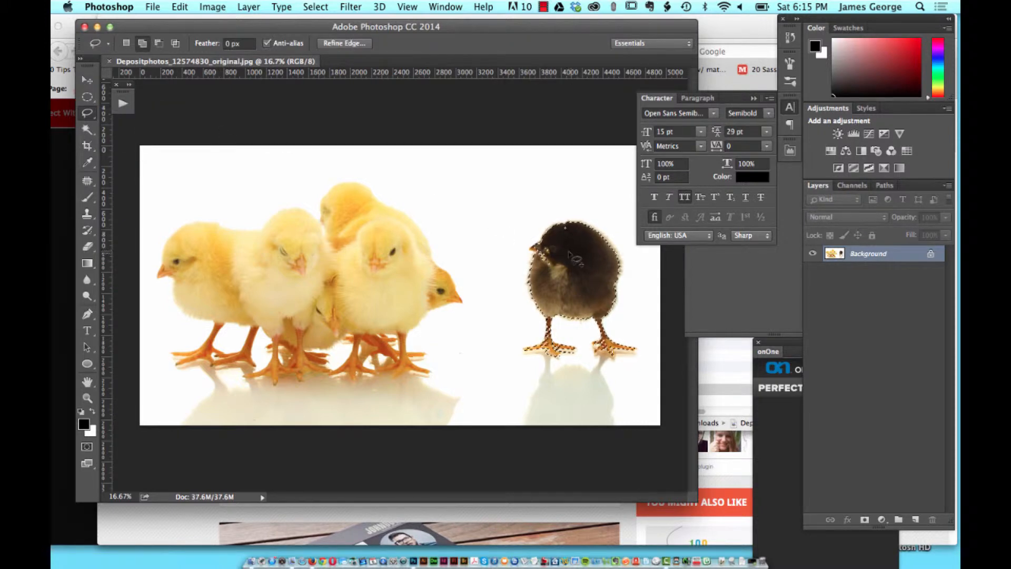
pyautogui.moveTo(565, 270)
pyautogui.mouseDown()
pyautogui.moveTo(598, 262)
pyautogui.moveTo(574, 241)
pyautogui.moveTo(573, 250)
pyautogui.moveTo(577, 236)
pyautogui.moveTo(567, 229)
pyautogui.mouseUp()
# Step: Clear the chick selection and try outlining the dark chick with straight segments using the Polygonal Lasso tool
pyautogui.click(91, 118)
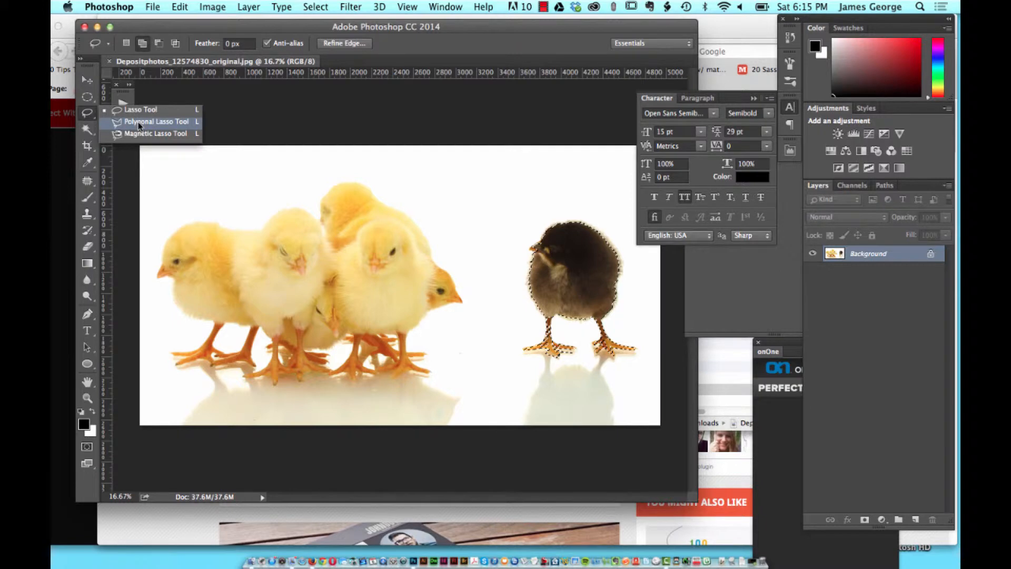
pyautogui.click(140, 125)
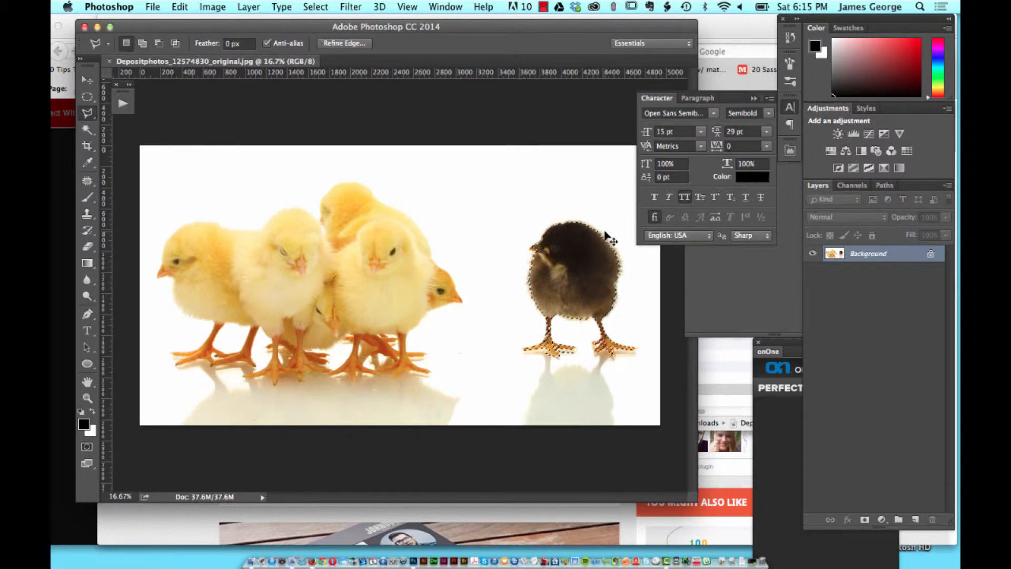
pyautogui.press('super+d')
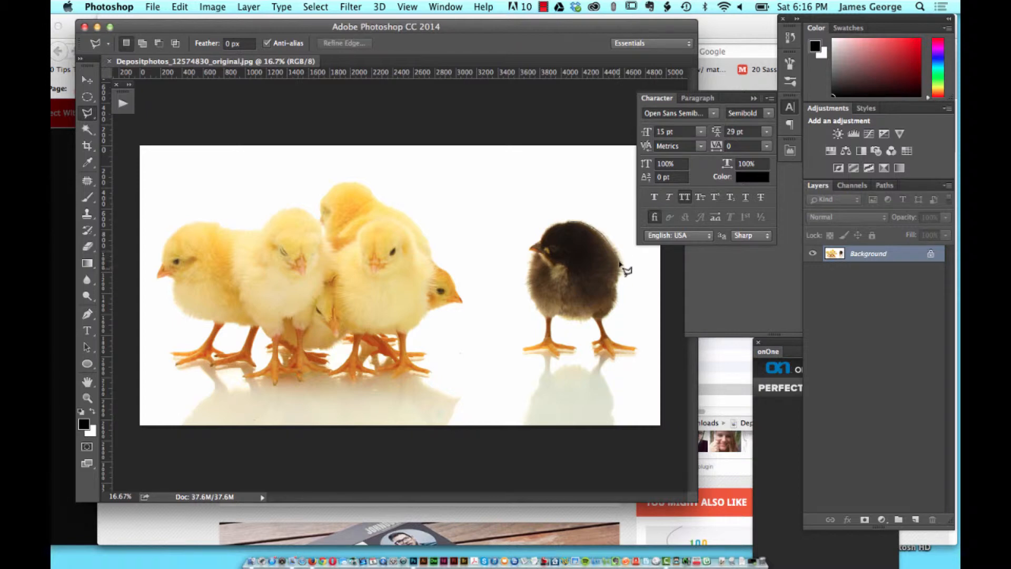
pyautogui.click(603, 319)
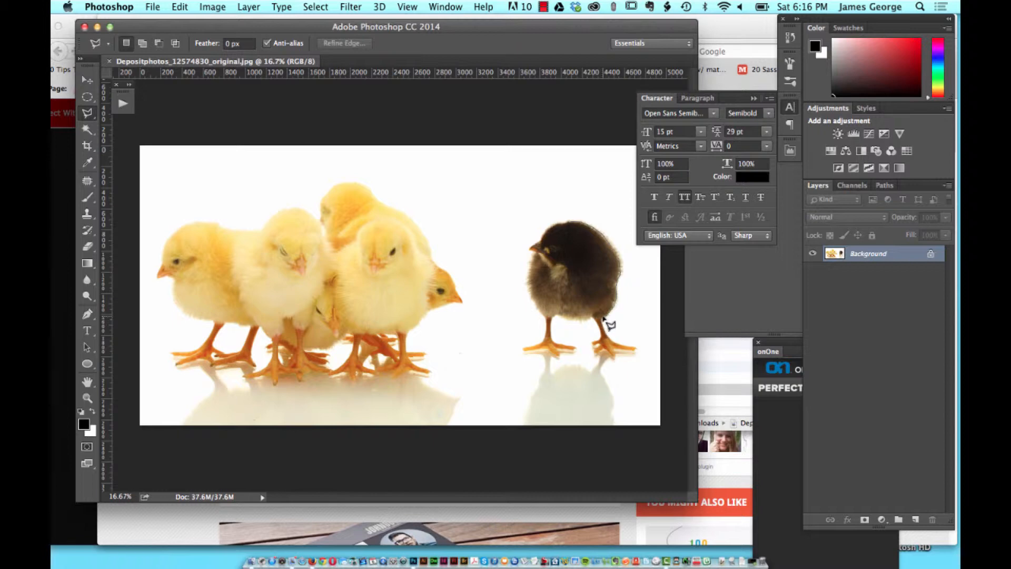
pyautogui.click(572, 221)
pyautogui.press('super+d')
# Step: Activate the Magnetic Lasso tool in place of the Polygonal Lasso
pyautogui.click(93, 115)
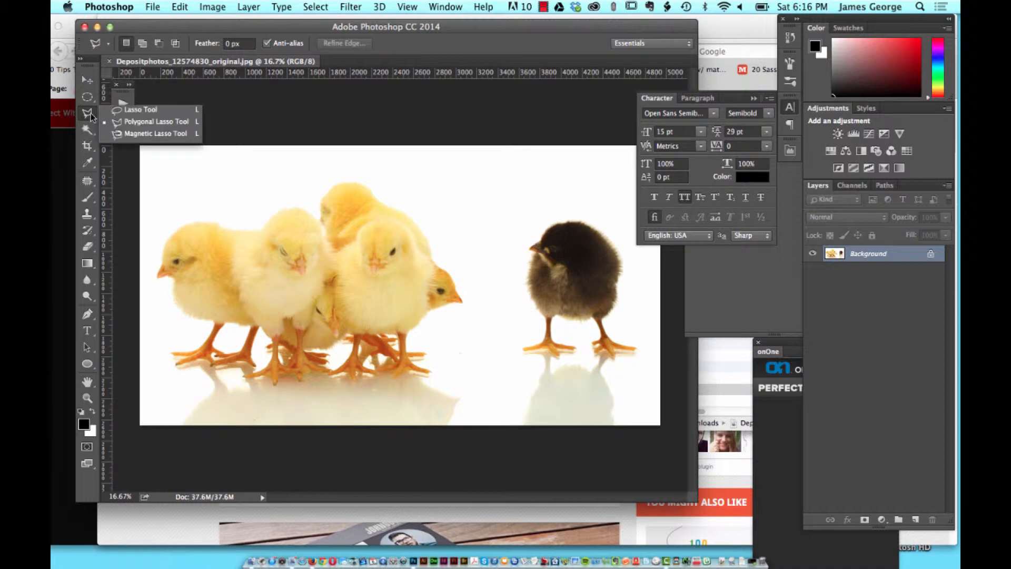
pyautogui.click(145, 135)
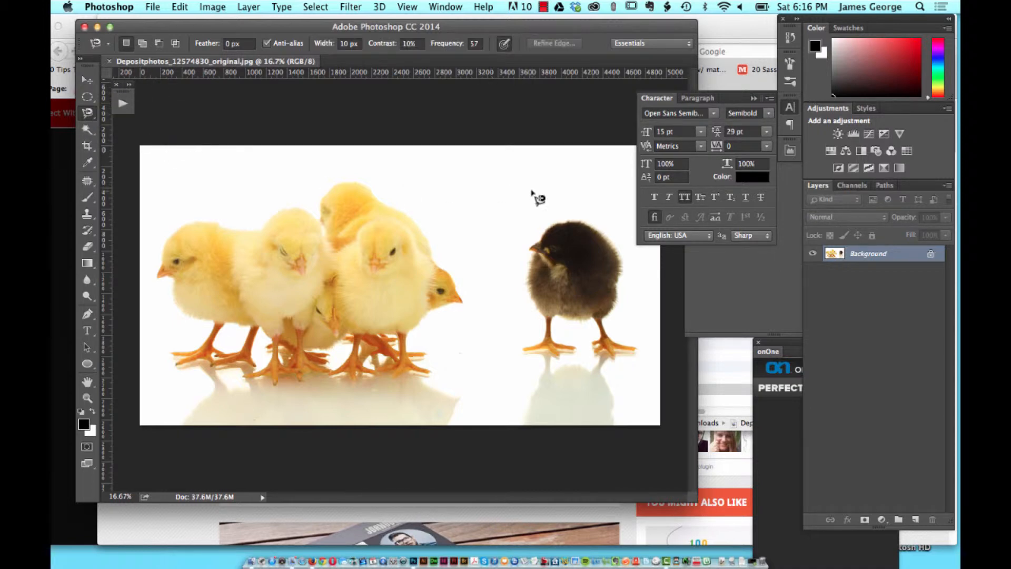
pyautogui.click(88, 130)
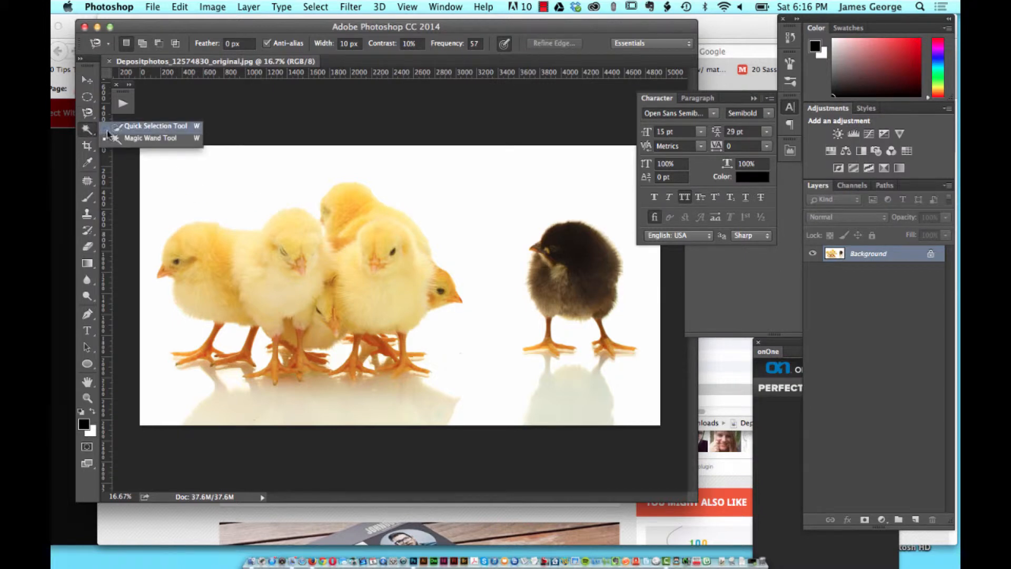
pyautogui.click(120, 138)
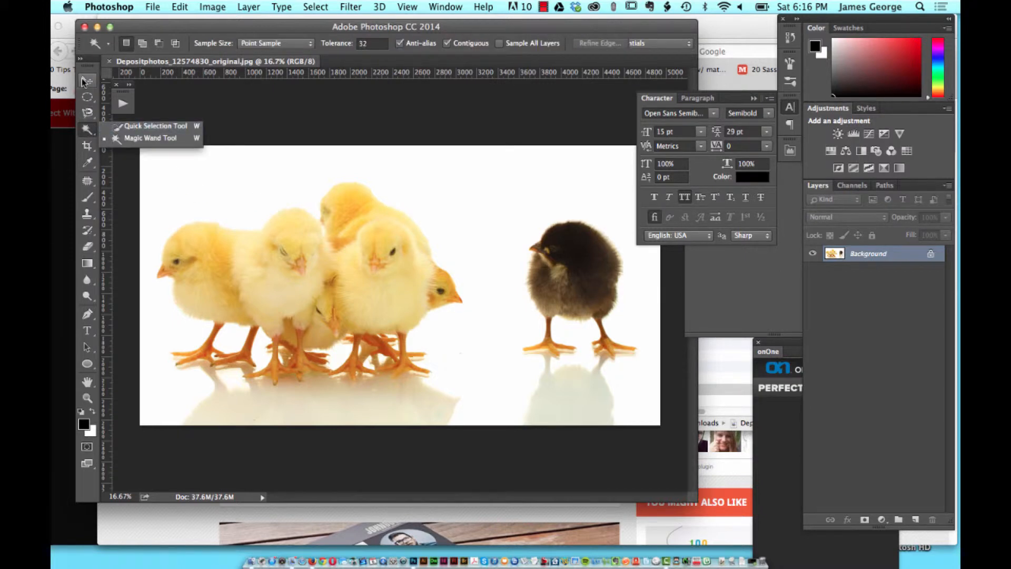
pyautogui.click(85, 80)
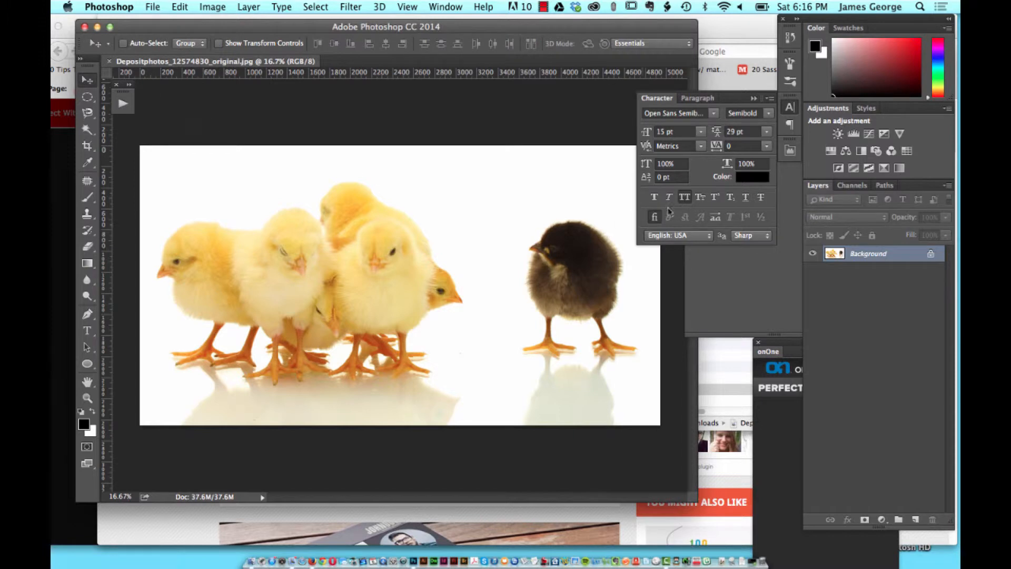
# Step: Trace the dark chick's entire outline, including legs and feet, with the Magnetic Lasso tool and close the selection
pyautogui.click(88, 112)
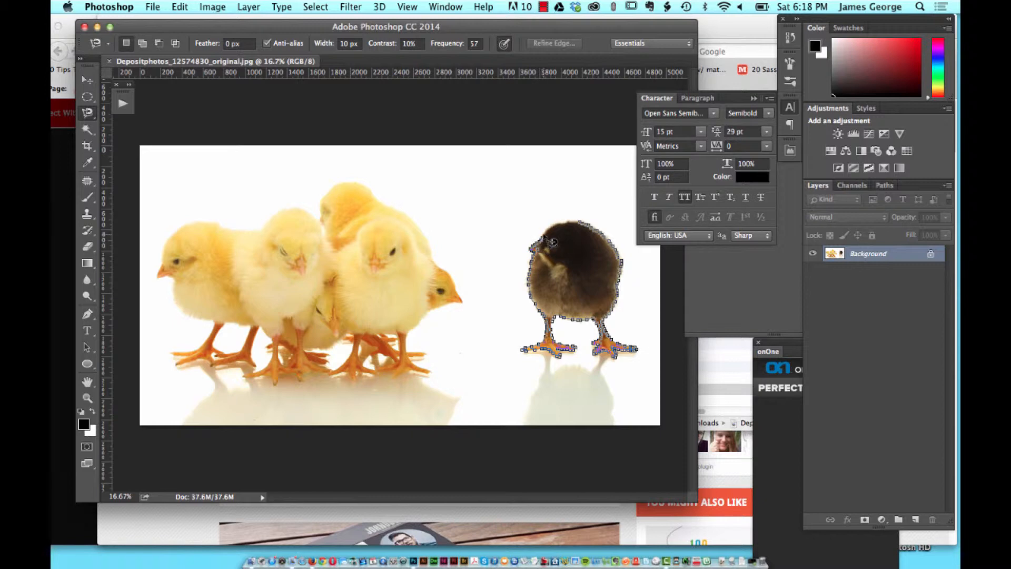
pyautogui.moveTo(548, 228); pyautogui.dragTo(591, 232)
pyautogui.click(590, 231)
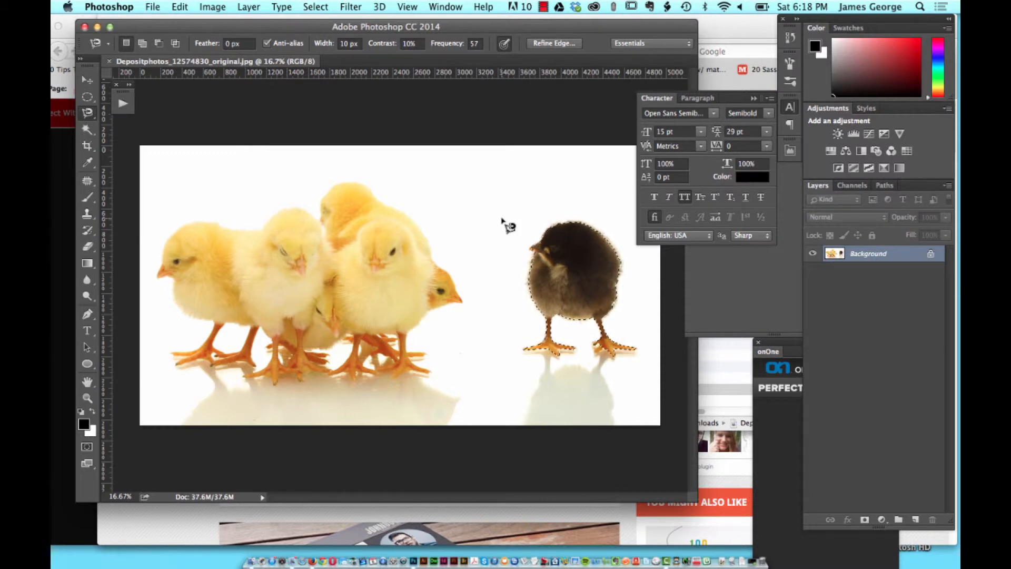
# Step: Copy the selected chick to its own layer and add a white-filled layer directly beneath it
pyautogui.press('super+j')
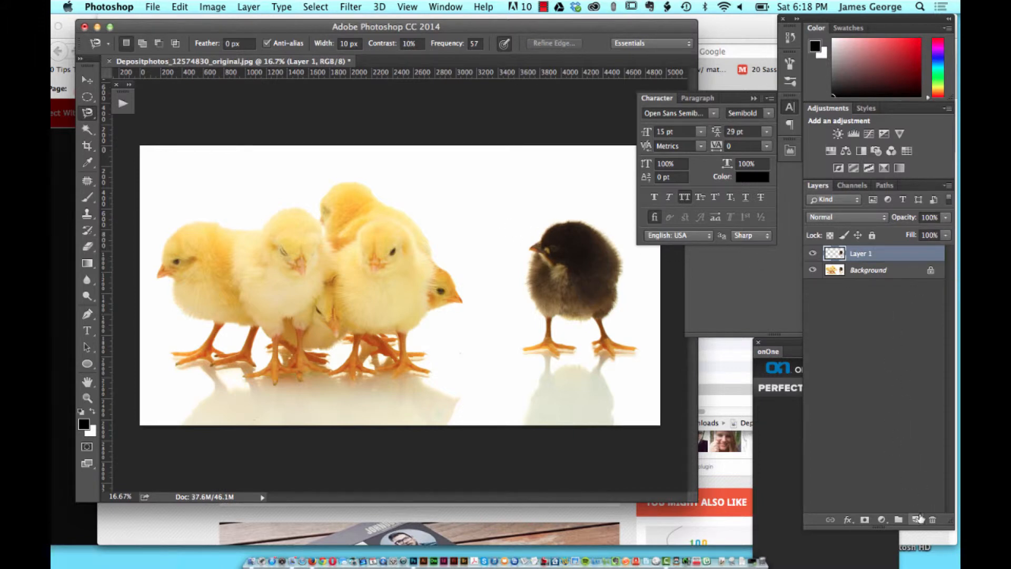
pyautogui.keyDown('super'); pyautogui.click(916, 519); pyautogui.keyUp('super')
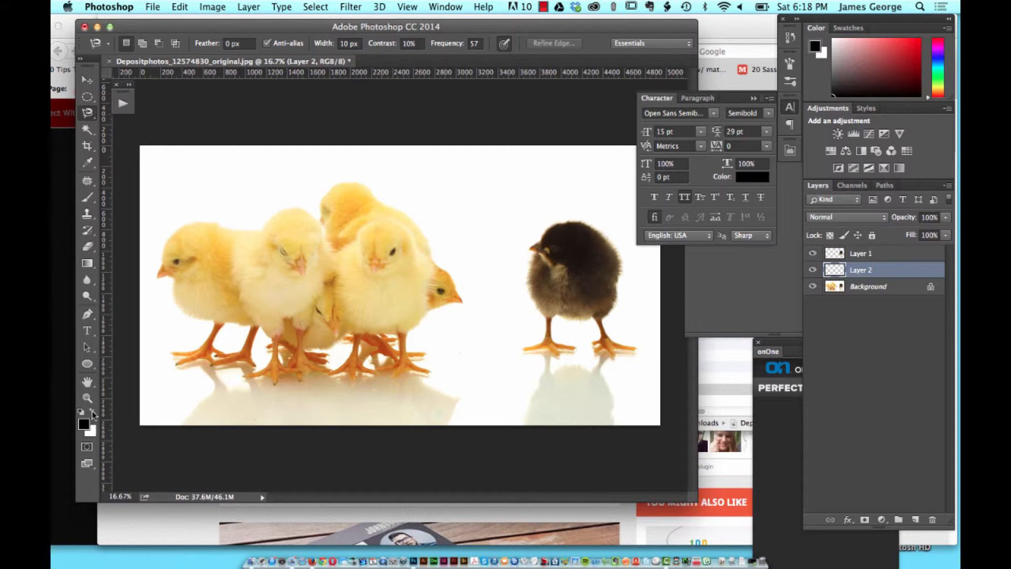
pyautogui.press('super+BackSpace')
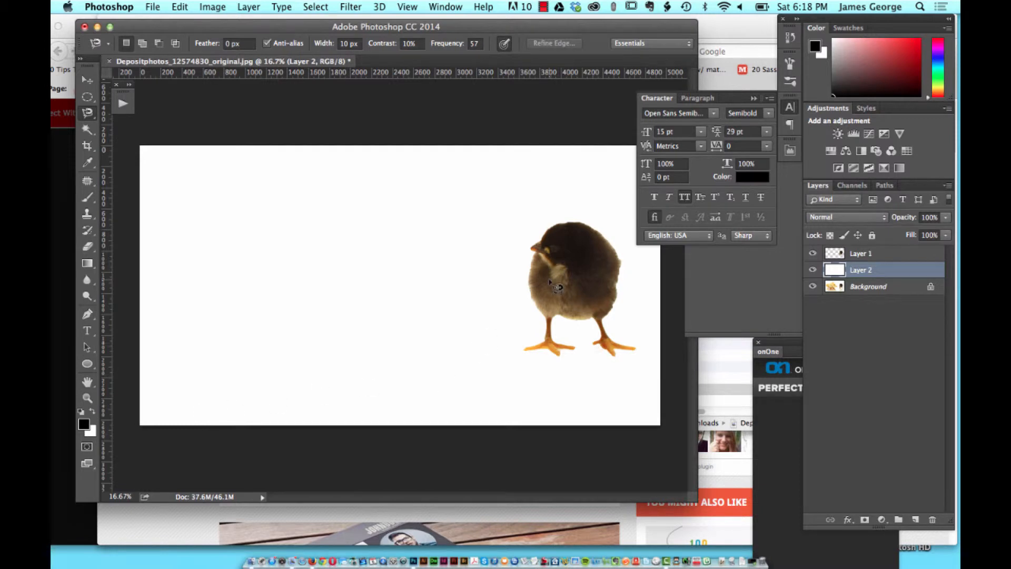
# Step: Examine the edges of the cut-out chick against the white layer at 33.3% magnification
pyautogui.press('super+plus')
pyautogui.press('super+plus')
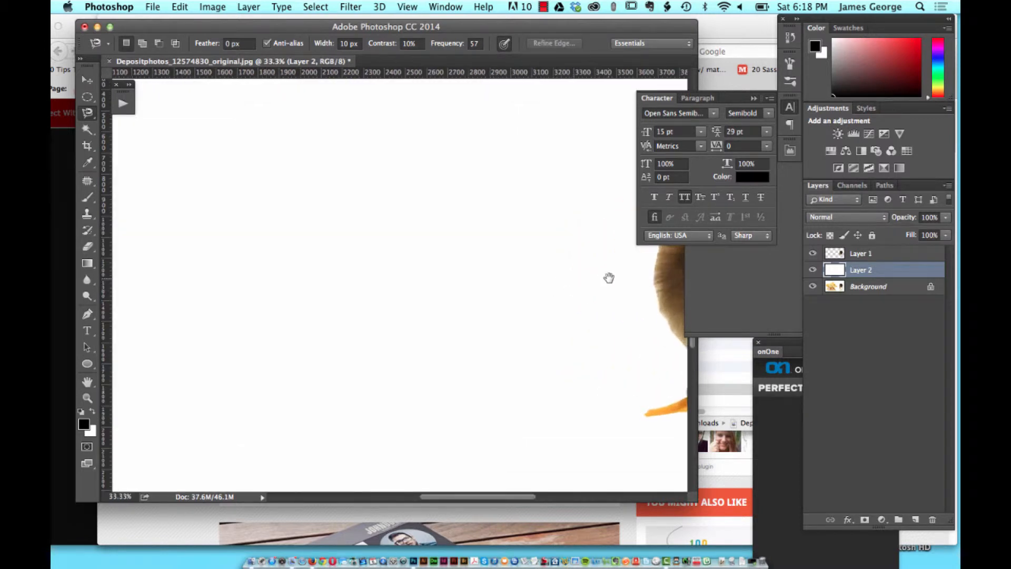
pyautogui.moveTo(608, 277); pyautogui.dragTo(271, 304)
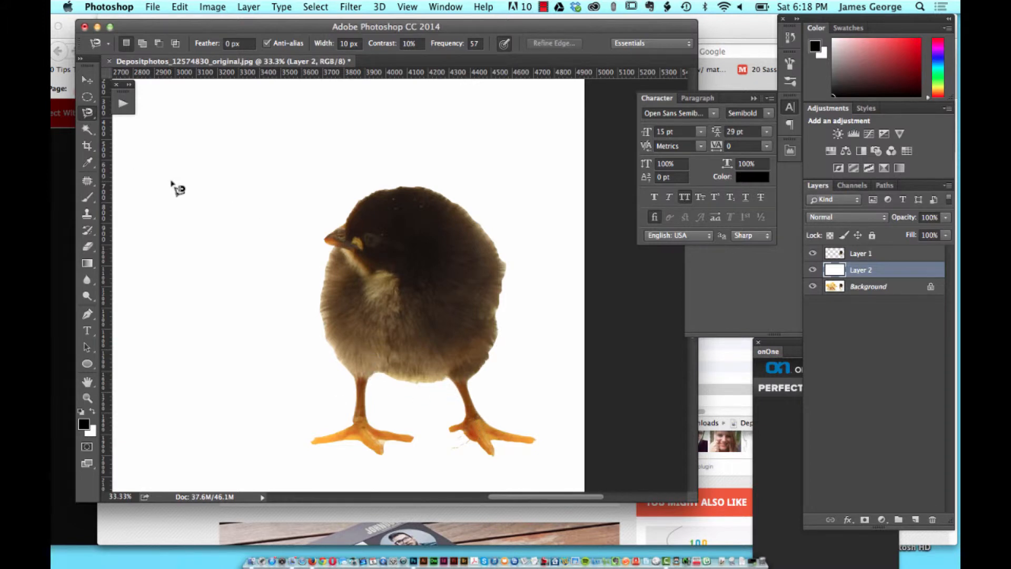
pyautogui.click(88, 114)
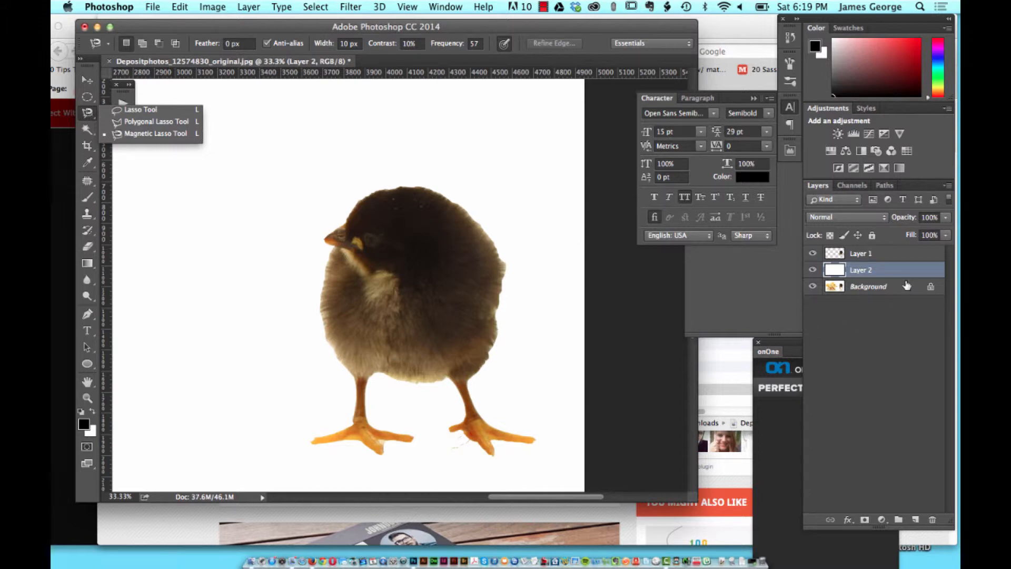
# Step: Delete the cut-out chick layer and the white-filled layer, keeping only the original background photo
pyautogui.click(889, 255)
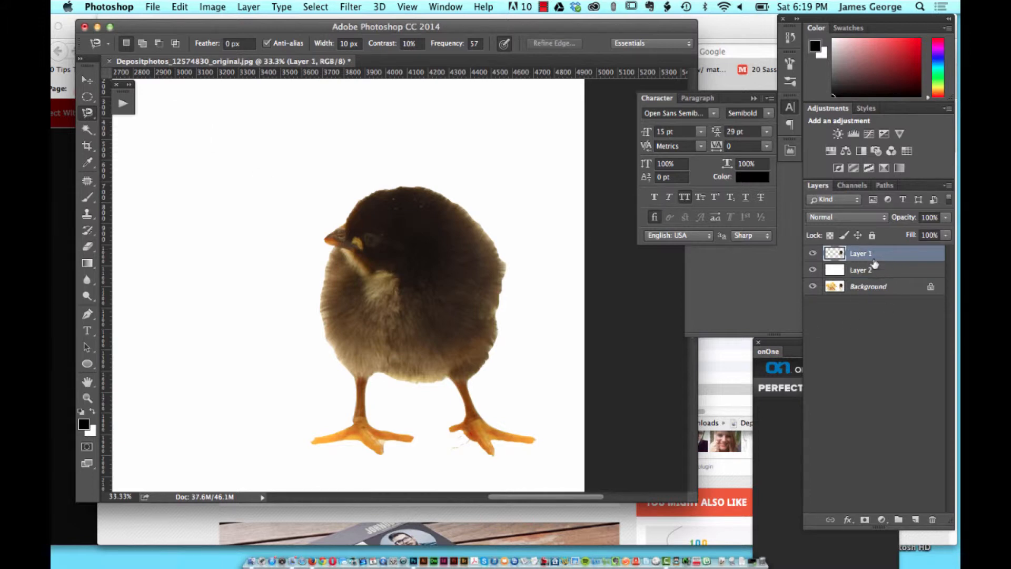
pyautogui.press('BackSpace')
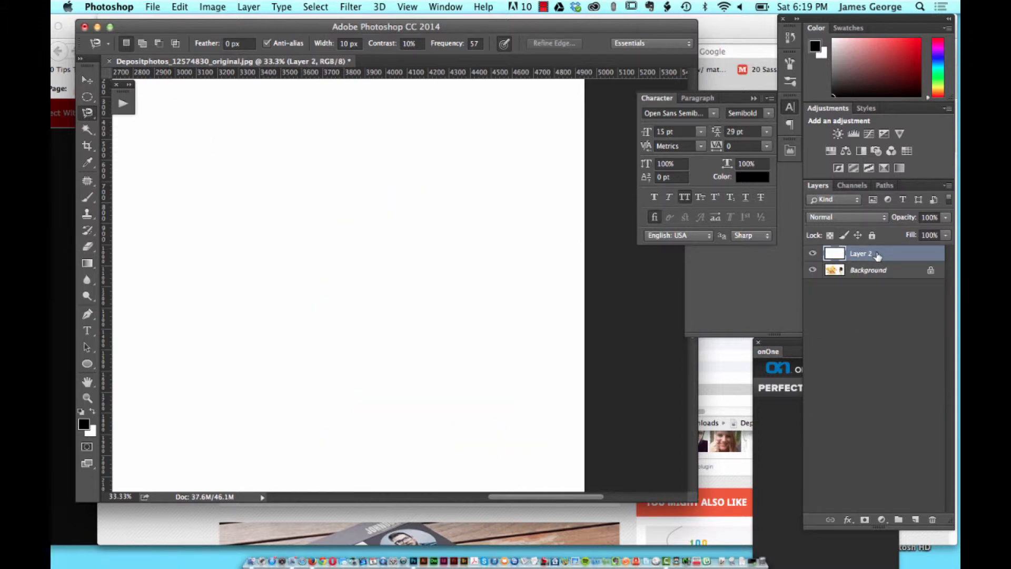
pyautogui.press('BackSpace')
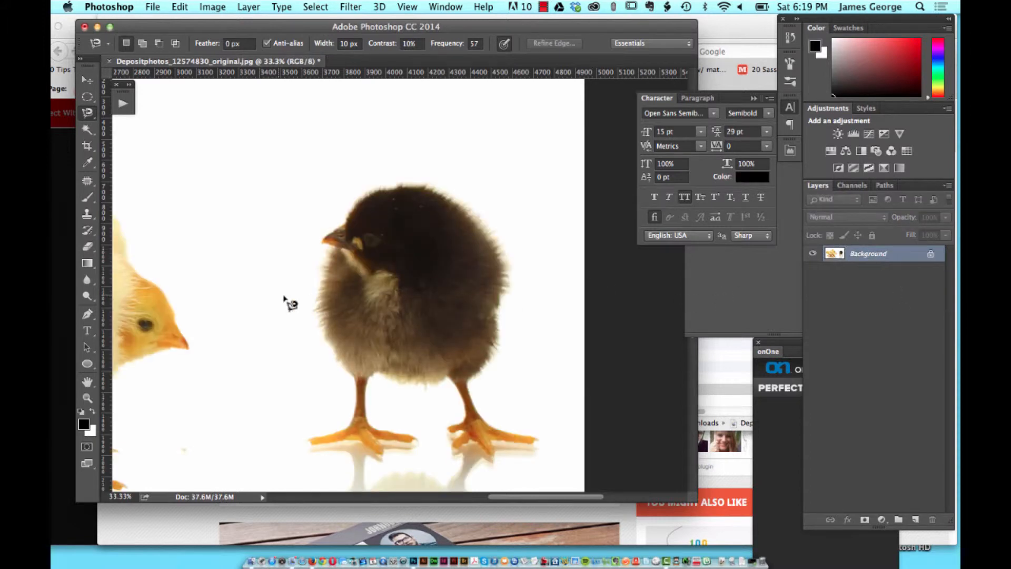
# Step: Select the whole dark chick, including its legs and feet, with the Quick Selection tool
pyautogui.click(87, 129)
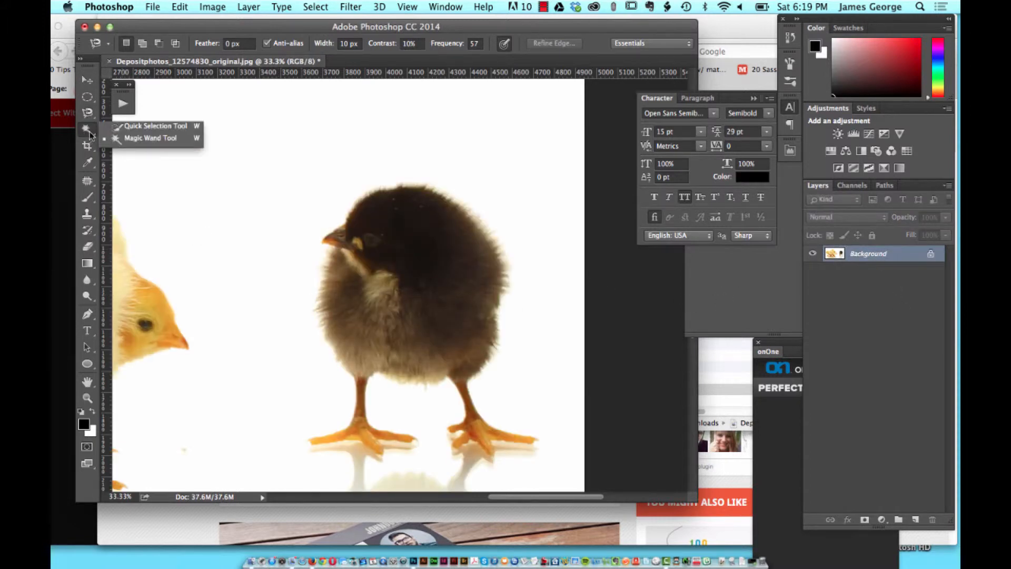
pyautogui.click(121, 129)
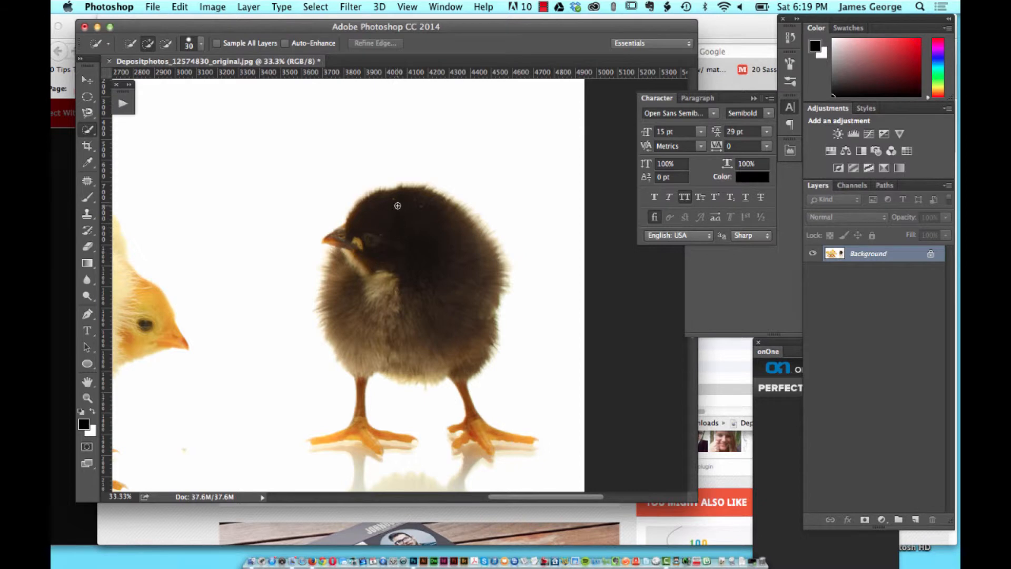
pyautogui.moveTo(397, 206)
pyautogui.mouseDown()
pyautogui.moveTo(370, 213)
pyautogui.moveTo(339, 246)
pyautogui.moveTo(339, 312)
pyautogui.mouseUp()
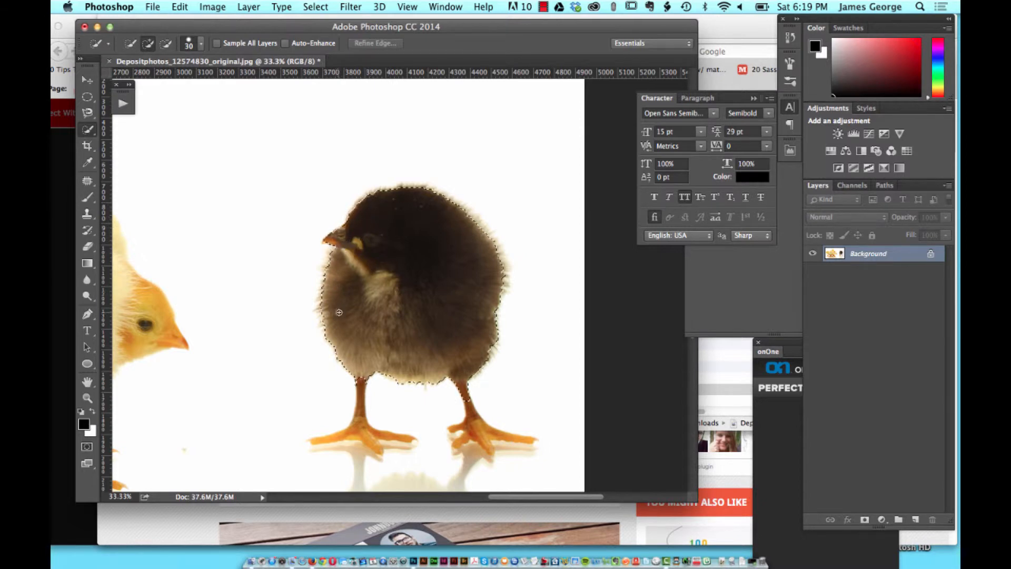
pyautogui.moveTo(443, 336); pyautogui.dragTo(444, 337)
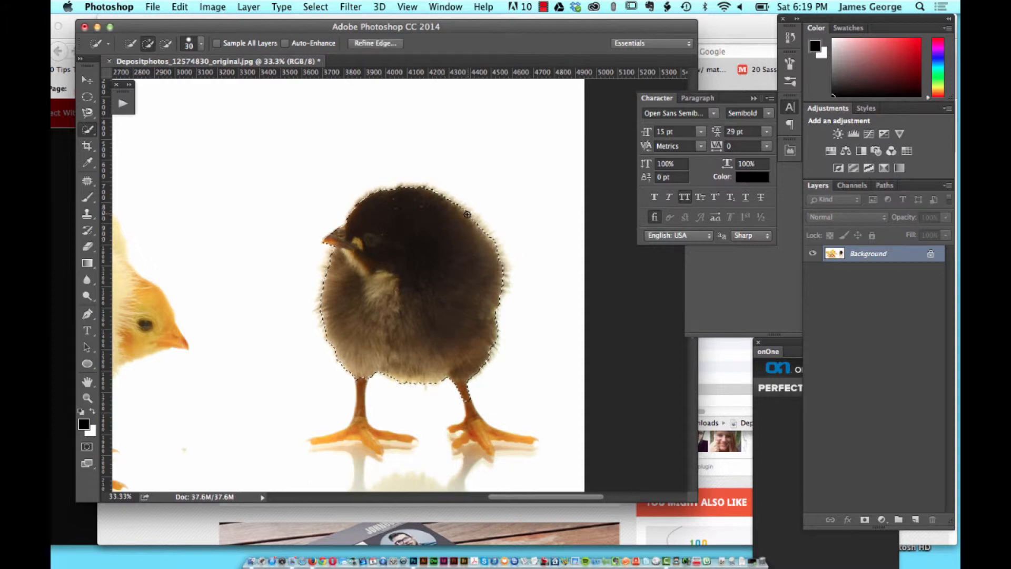
pyautogui.moveTo(468, 215); pyautogui.dragTo(494, 262)
# Step: Open Refine Edge for the chick selection, enable Smart Radius and set the radius to 34.2 px
pyautogui.click(362, 42)
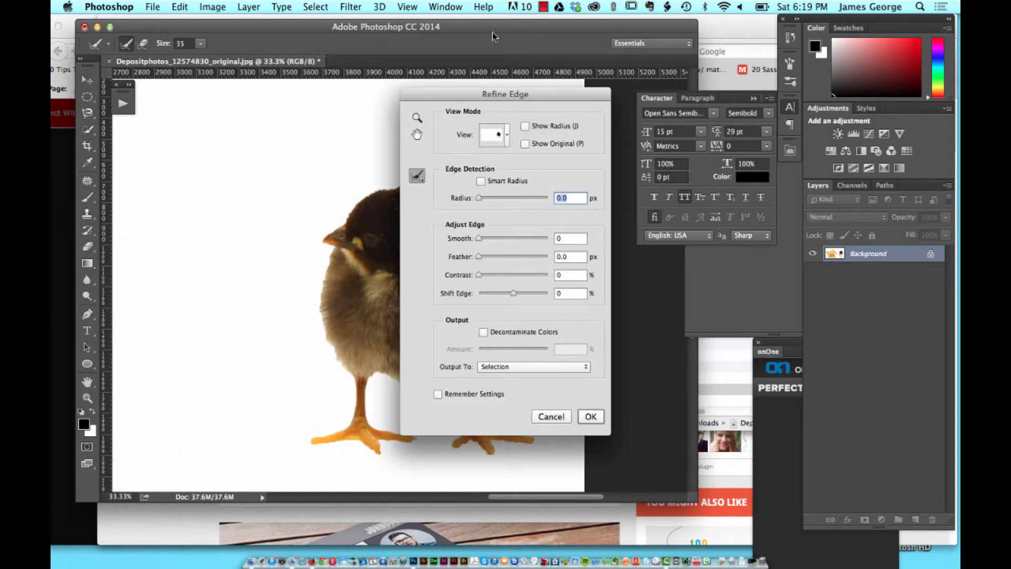
pyautogui.moveTo(470, 94); pyautogui.dragTo(625, 38)
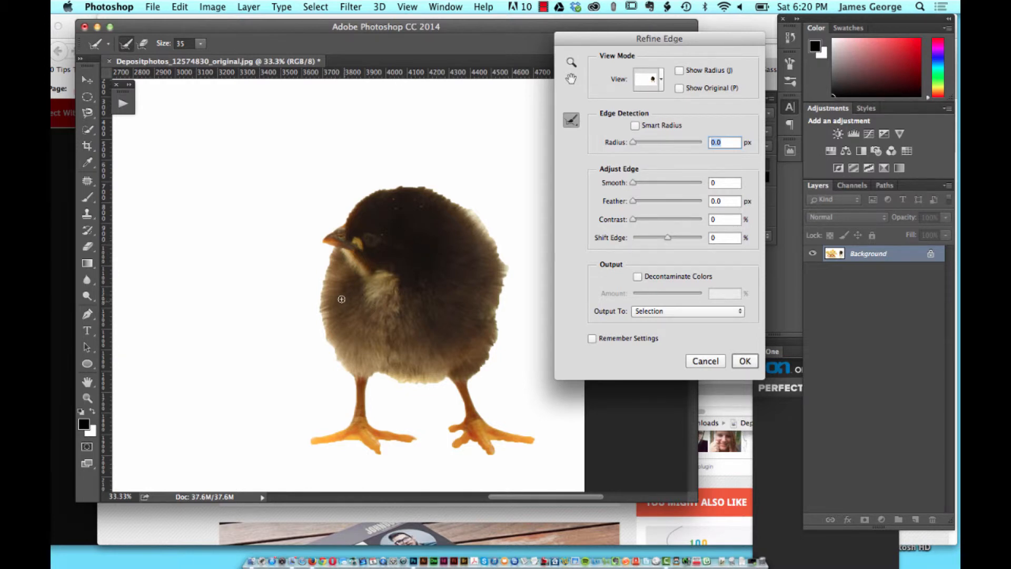
pyautogui.click(635, 125)
pyautogui.moveTo(634, 145); pyautogui.dragTo(669, 145)
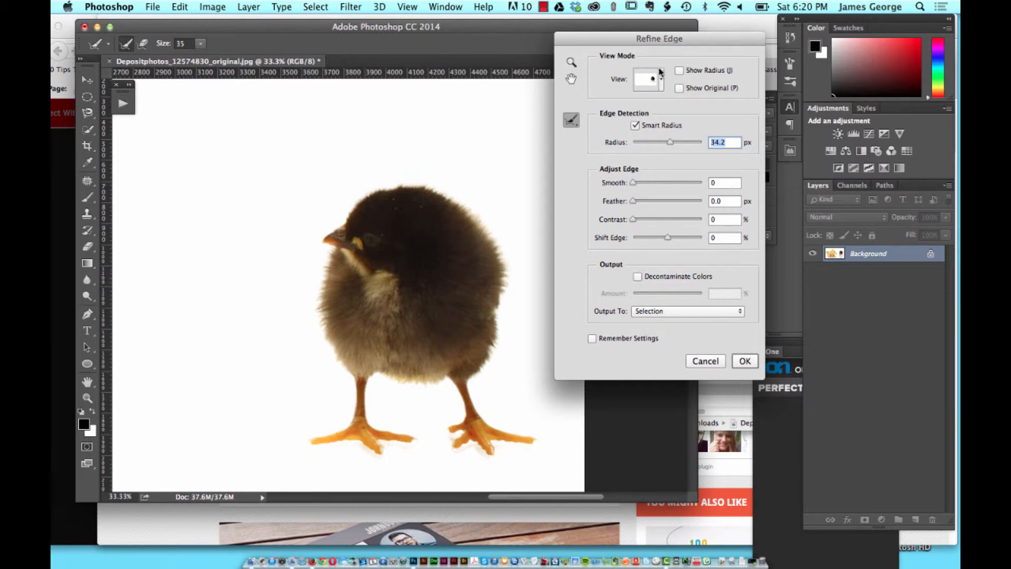
# Step: Preview the selection in the Overlay view mode and set the edge detection radius to 25.8 px
pyautogui.click(662, 83)
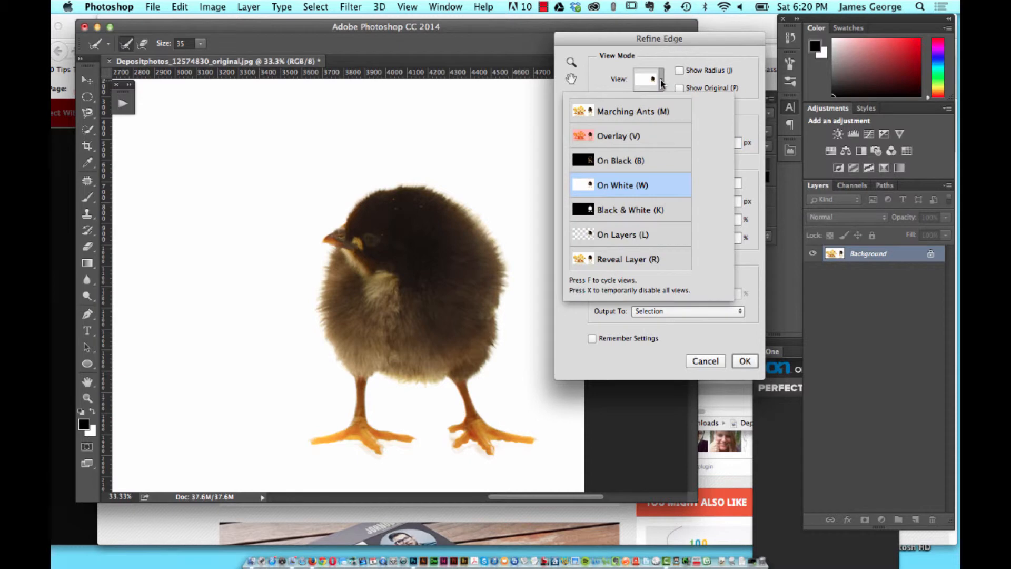
pyautogui.click(620, 137)
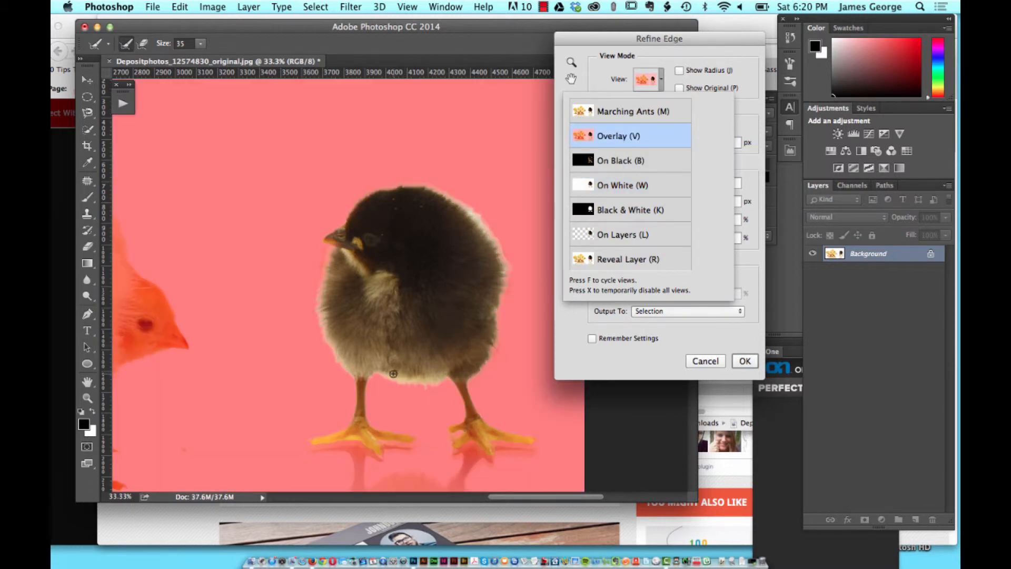
pyautogui.click(692, 40)
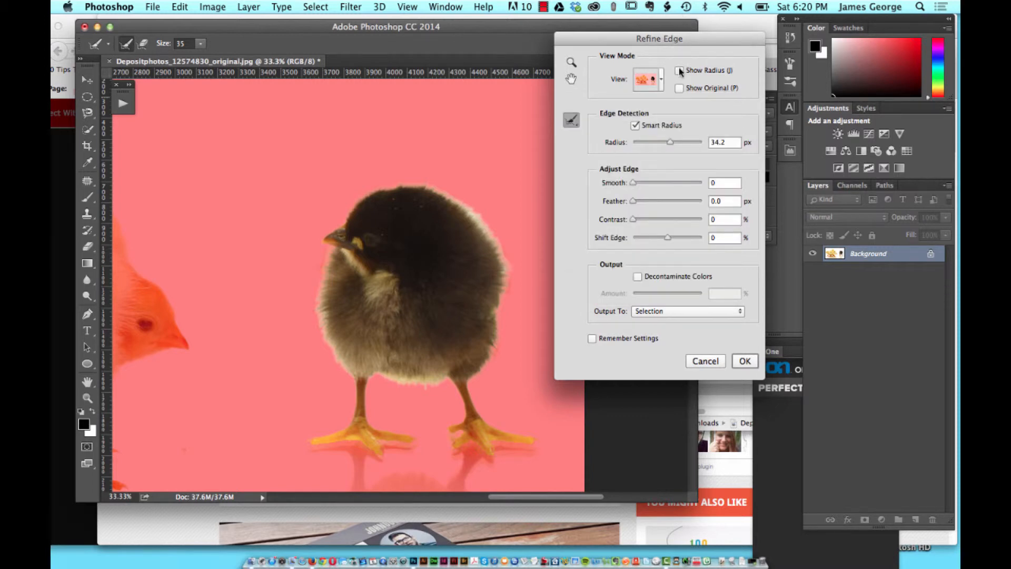
pyautogui.moveTo(669, 142); pyautogui.dragTo(664, 142)
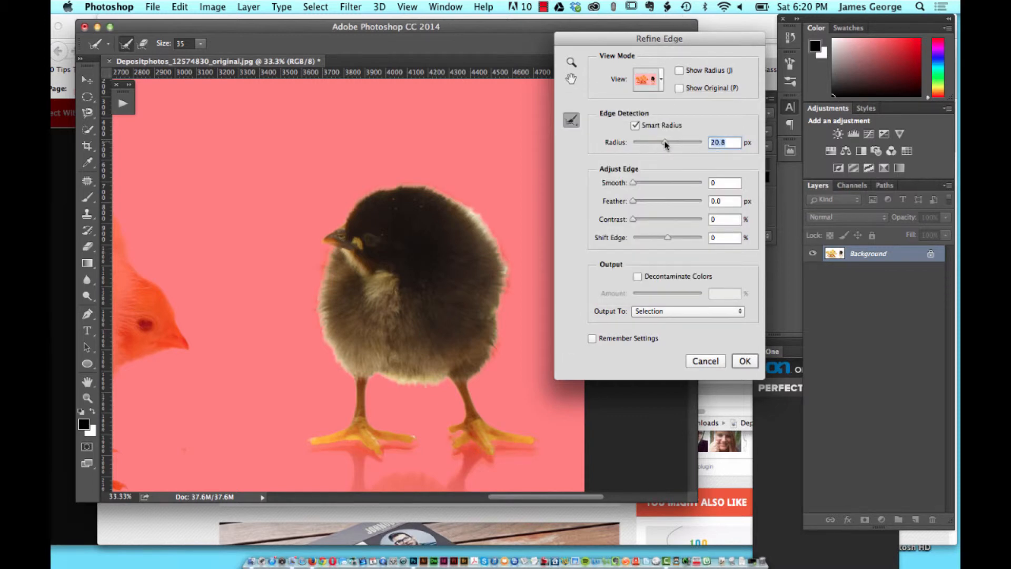
pyautogui.moveTo(665, 142); pyautogui.dragTo(667, 143)
# Step: Try edge adjustments of 1.9 px Feather and Smooth values of 96 and 11 on the chick selection
pyautogui.moveTo(634, 201); pyautogui.dragTo(637, 201)
pyautogui.click(641, 200)
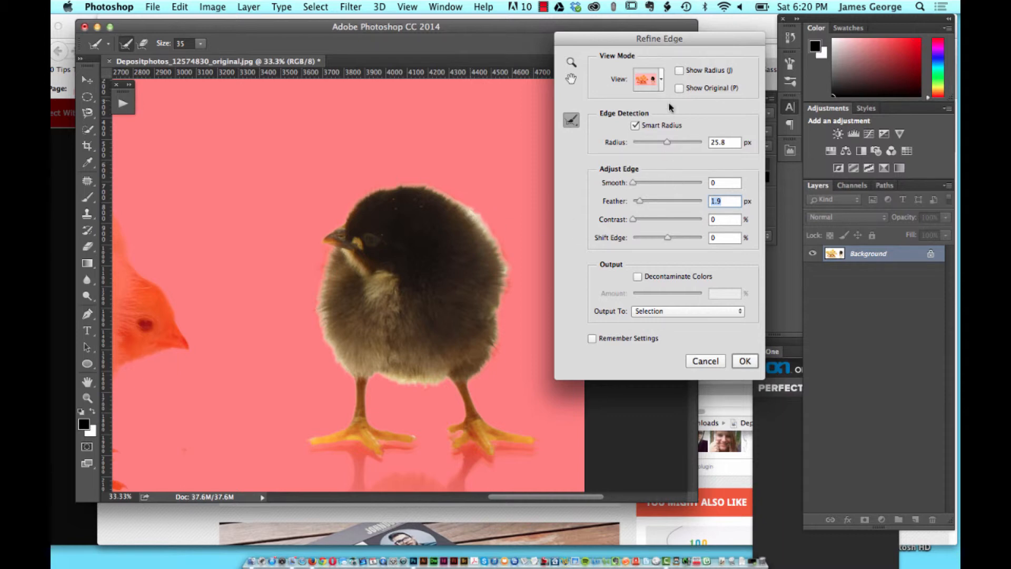
pyautogui.moveTo(633, 183); pyautogui.dragTo(701, 183)
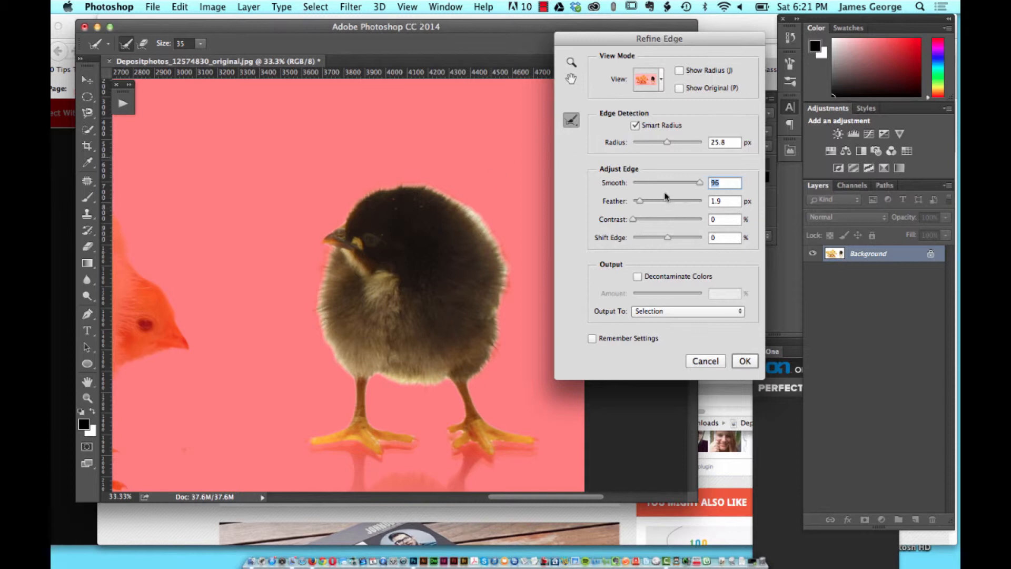
pyautogui.moveTo(634, 219)
pyautogui.mouseDown()
pyautogui.moveTo(659, 221)
pyautogui.moveTo(632, 221)
pyautogui.mouseUp()
pyautogui.moveTo(700, 183); pyautogui.dragTo(640, 182)
# Step: Set the edge detection radius to 250 px, with Smooth at 1 and Feather at 0.5 px
pyautogui.moveTo(667, 143); pyautogui.dragTo(702, 140)
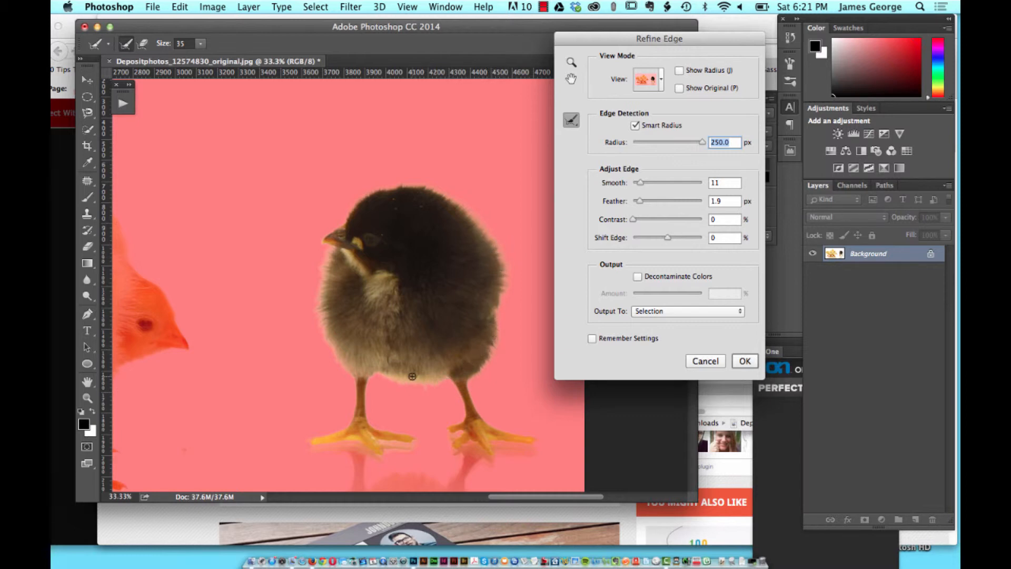
pyautogui.click(641, 184)
pyautogui.moveTo(641, 183); pyautogui.dragTo(634, 185)
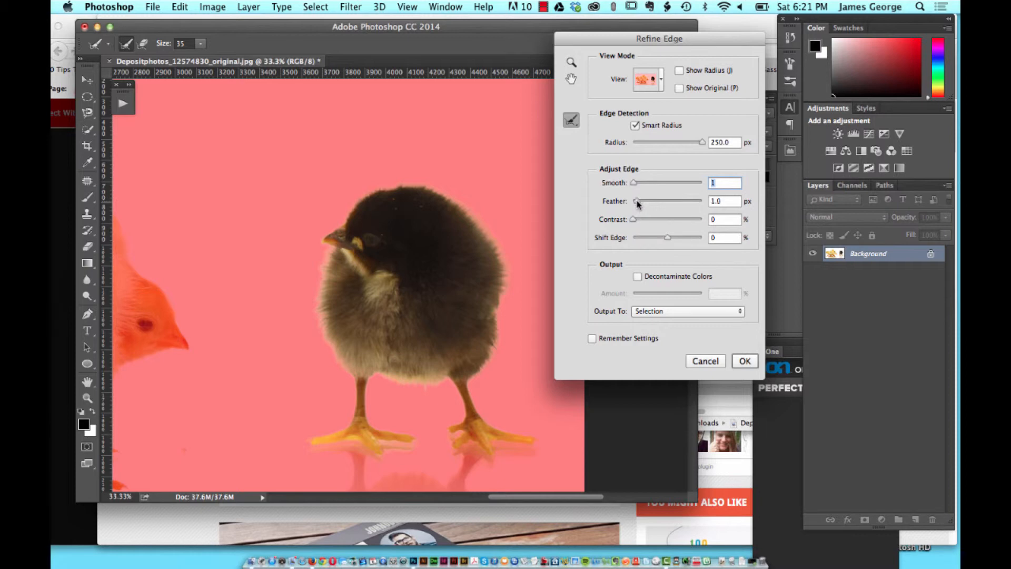
pyautogui.moveTo(636, 202); pyautogui.dragTo(634, 202)
# Step: Enable Decontaminate Colors at 80% and output the refined selection to a new layer with a layer mask
pyautogui.click(638, 278)
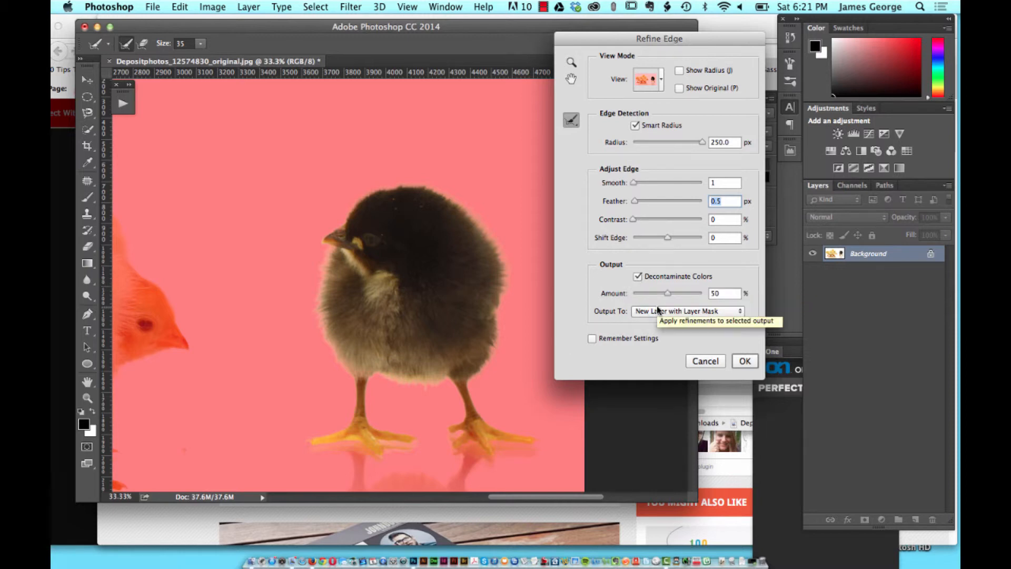
pyautogui.moveTo(664, 298); pyautogui.dragTo(708, 293)
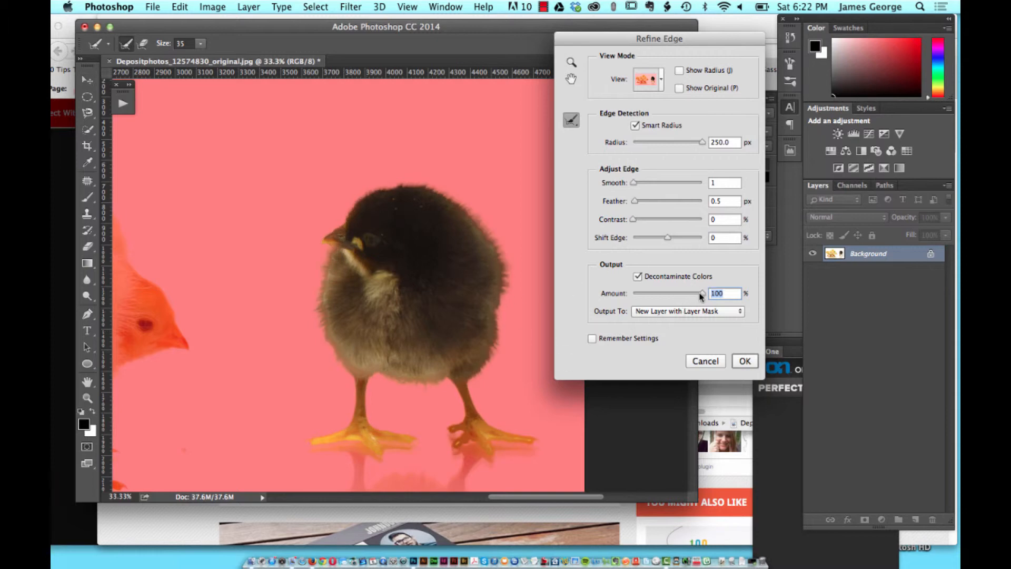
pyautogui.moveTo(698, 296); pyautogui.dragTo(692, 297)
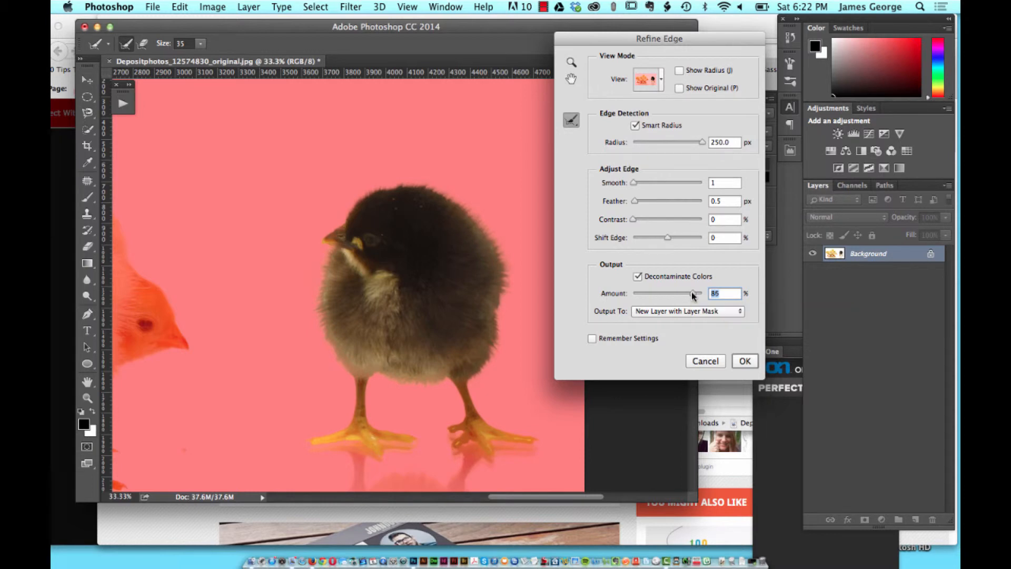
pyautogui.moveTo(694, 295); pyautogui.dragTo(706, 294)
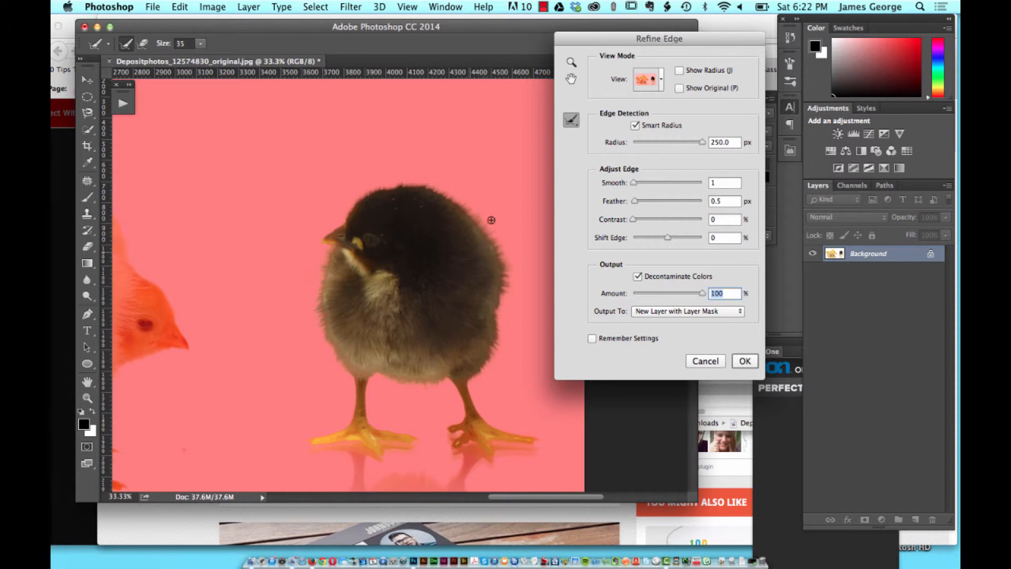
pyautogui.moveTo(703, 293); pyautogui.dragTo(689, 298)
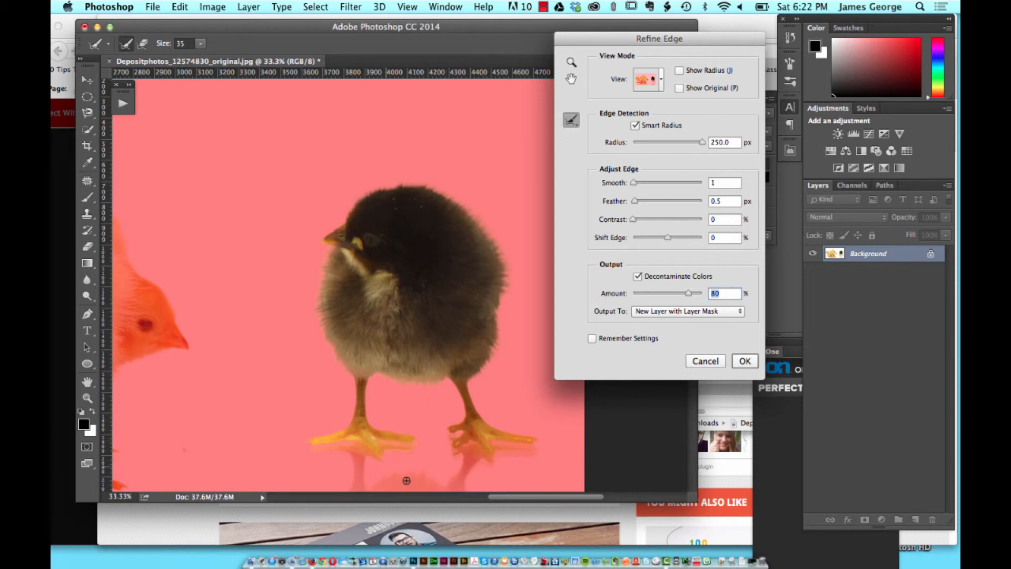
pyautogui.click(745, 361)
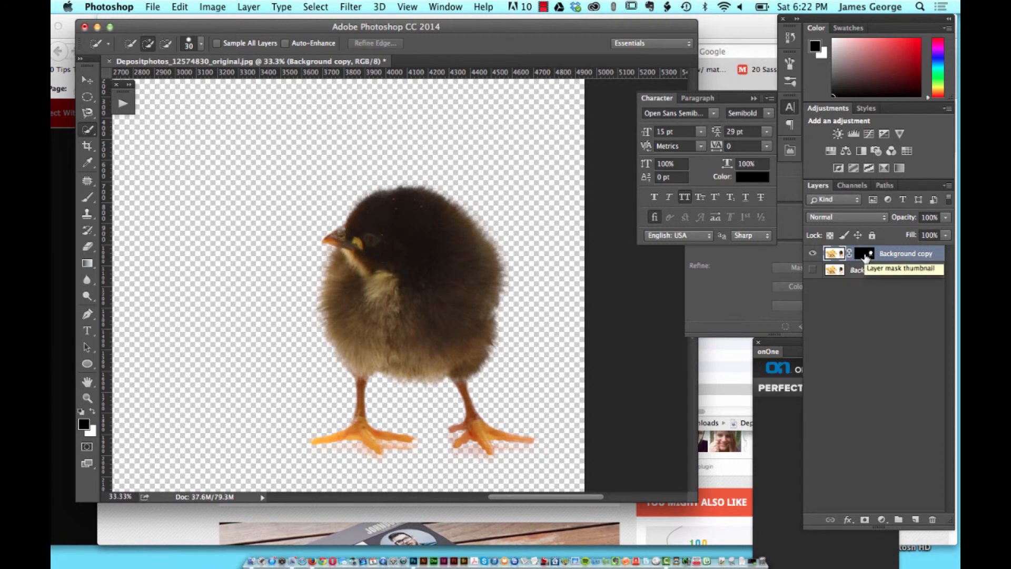
# Step: Examine the new layer's mask on its own, comparing the chick's mask edges with the masked image
pyautogui.keyDown('alt'); pyautogui.click(865, 255); pyautogui.keyUp('alt')
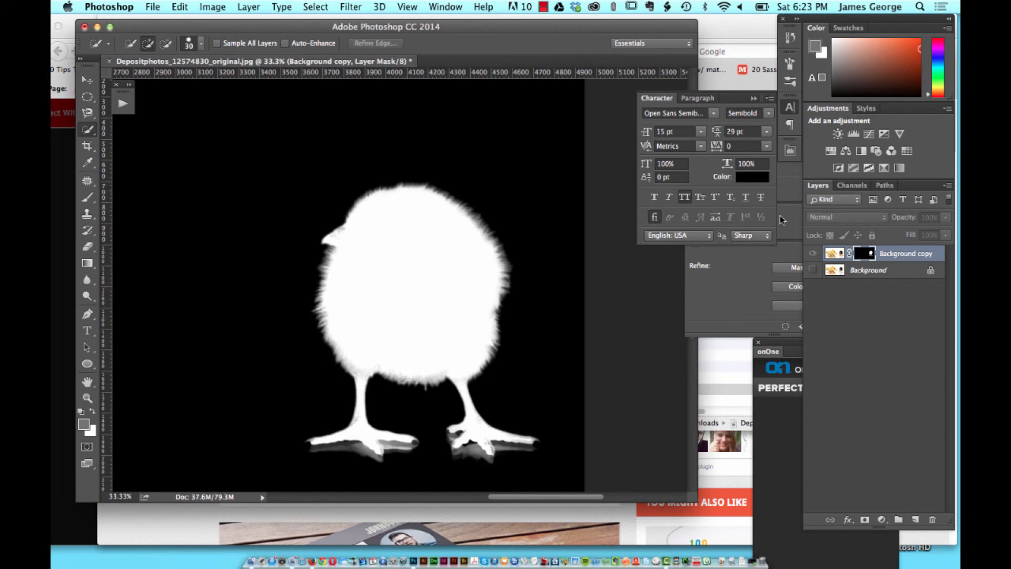
pyautogui.click(839, 255)
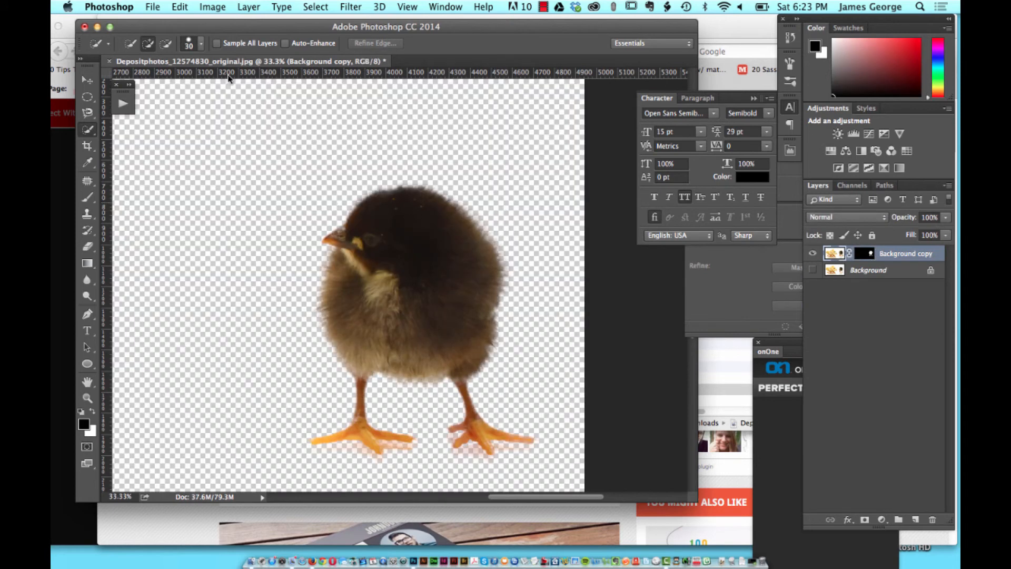
pyautogui.click(865, 255)
pyautogui.keyDown('alt'); pyautogui.click(865, 255); pyautogui.keyUp('alt')
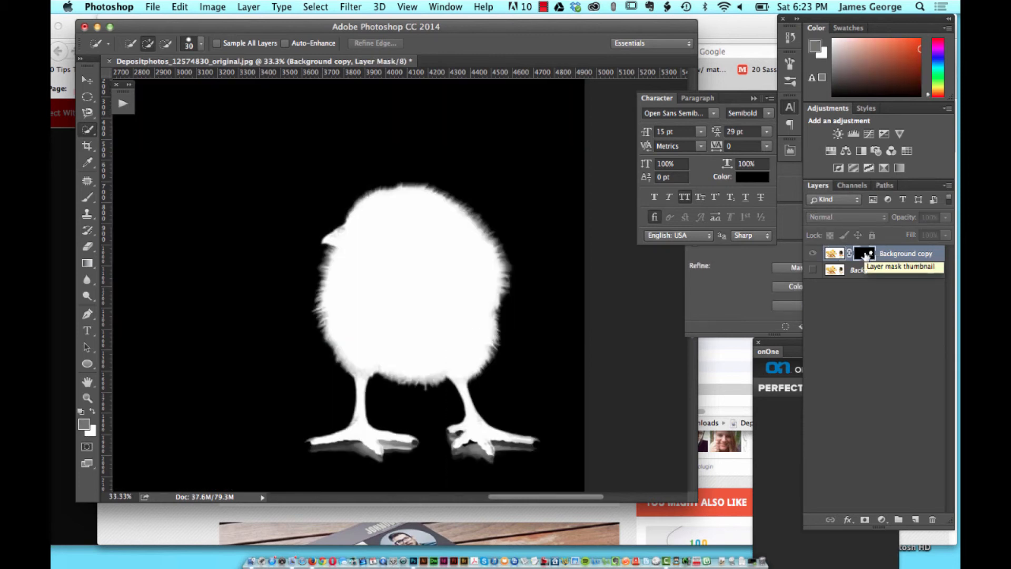
pyautogui.click(834, 253)
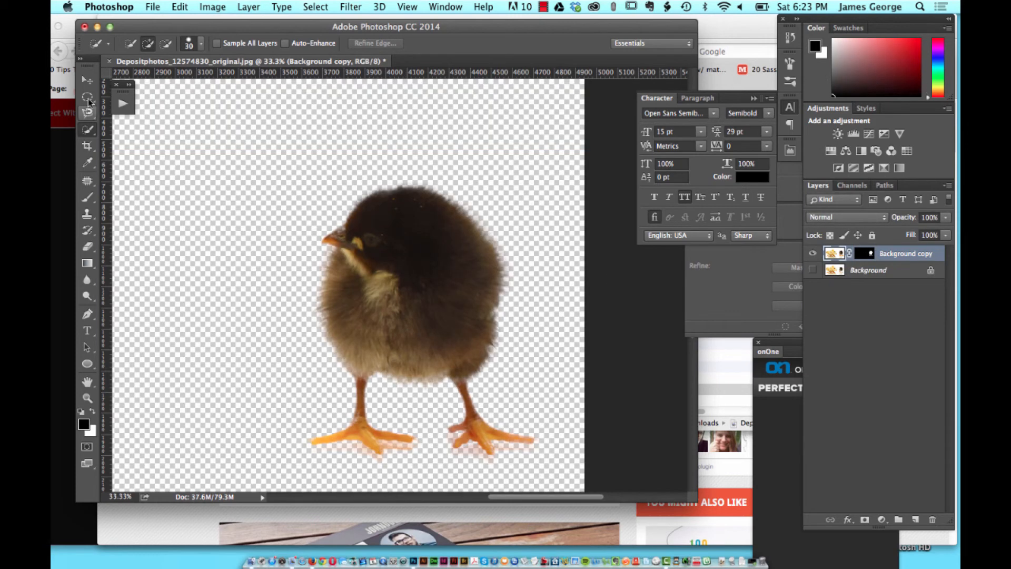
# Step: Move the masked chick slightly up and to the left on the transparent canvas with the Move tool
pyautogui.click(87, 80)
pyautogui.moveTo(406, 229); pyautogui.dragTo(394, 211)
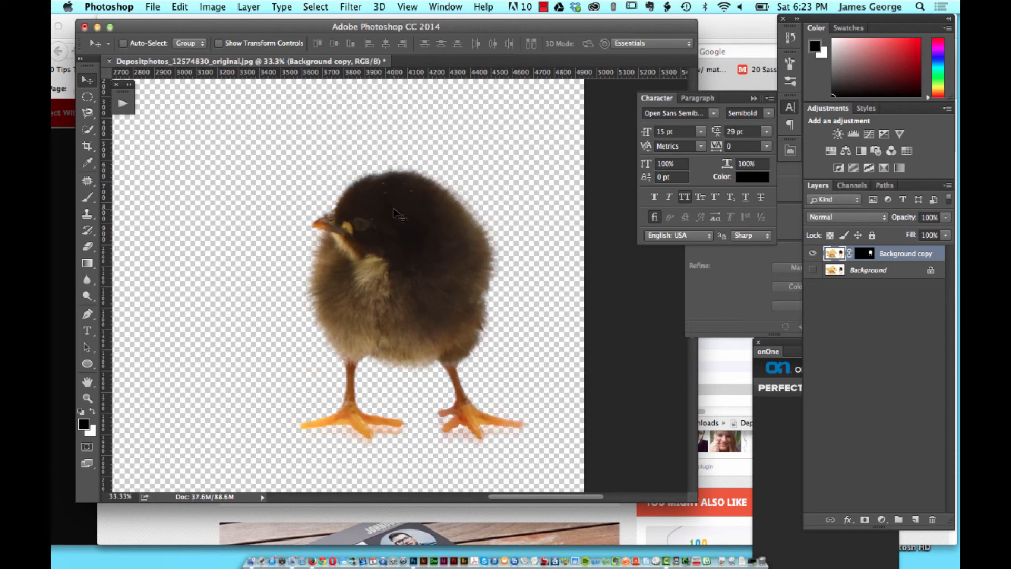